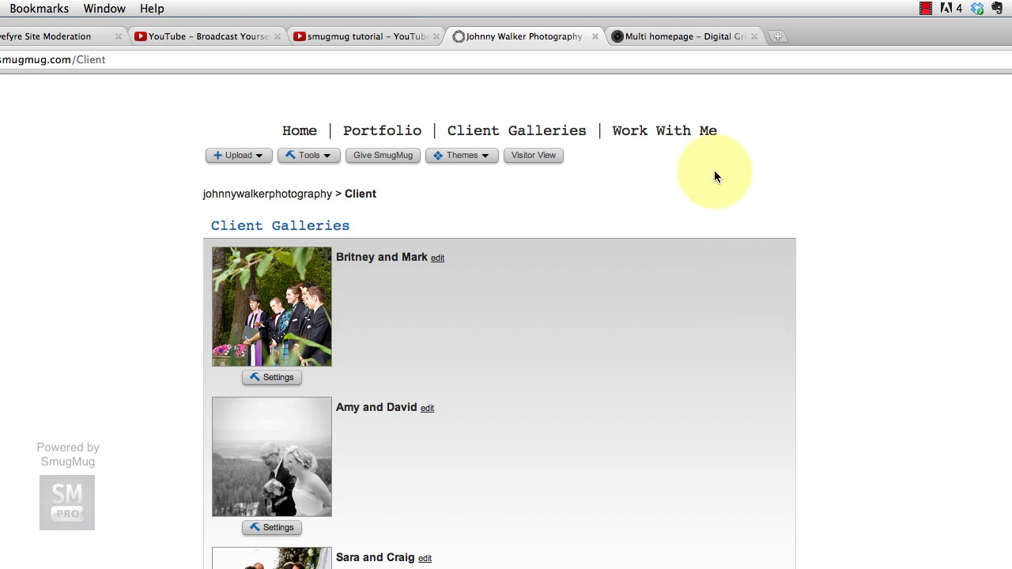
pyautogui.click(696, 38)
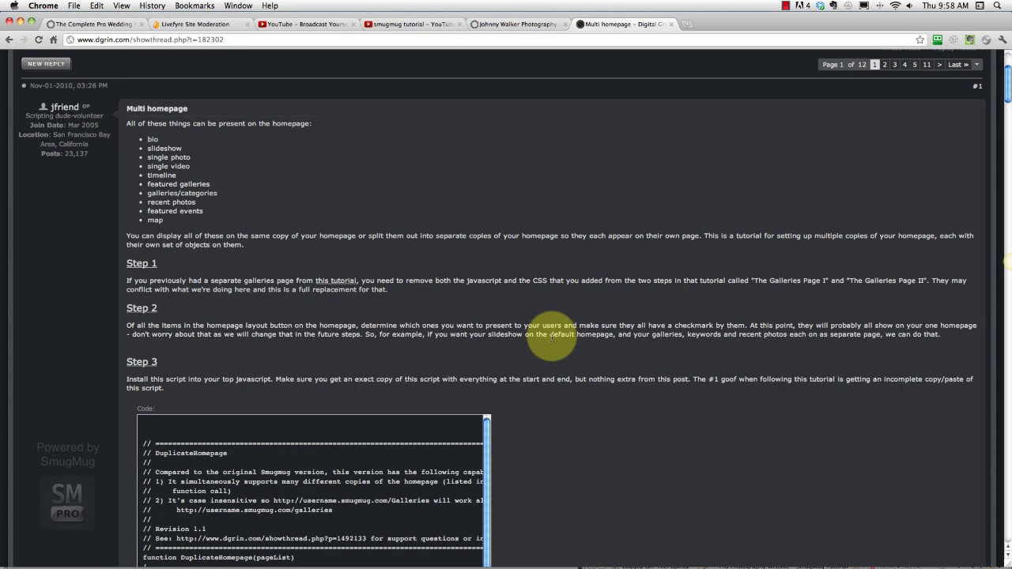
# Step: Open the Digital Grin Multi homepage tutorial thread and scroll down to Step 3's script
pyautogui.click(532, 24)
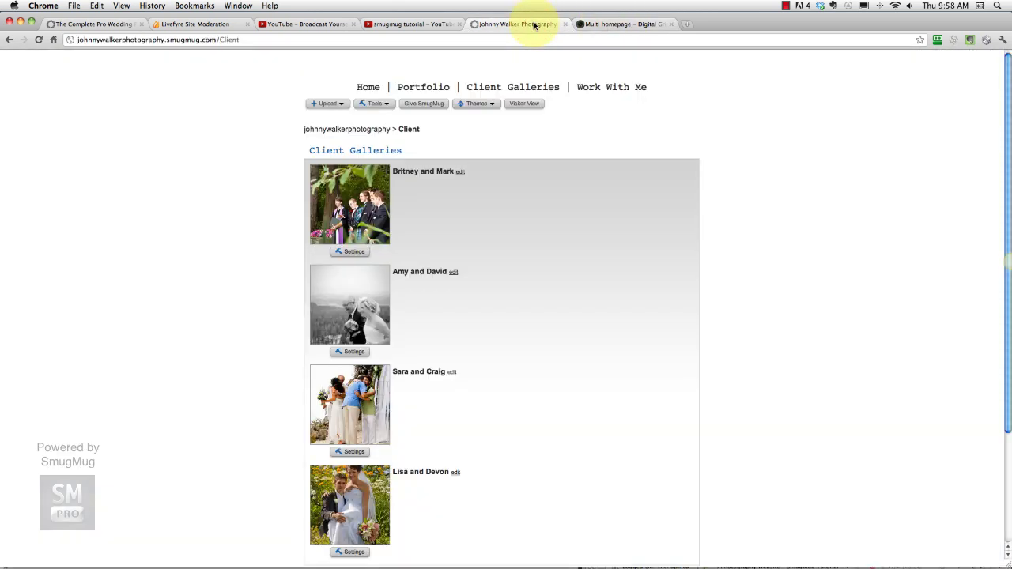
pyautogui.click(624, 25)
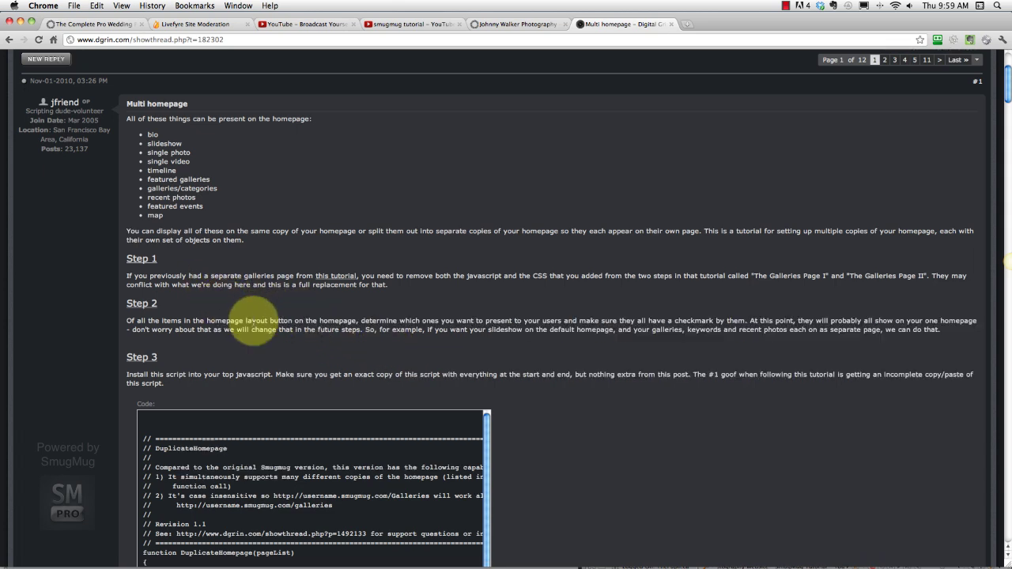
pyautogui.scroll(-2, 199, 294)
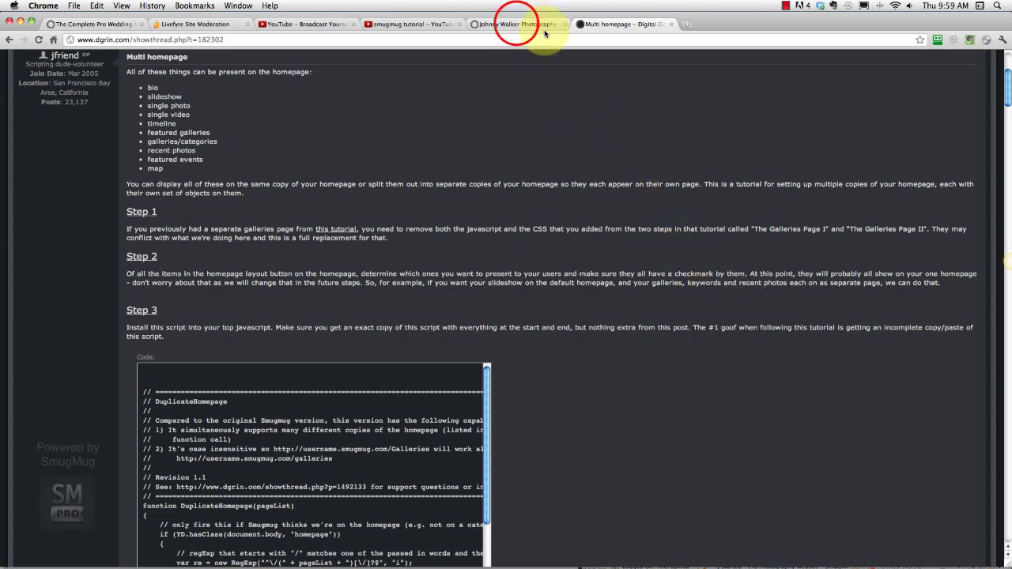
# Step: Check Galleries in the homepage layout next to Slideshow, verify it, and return to the tutorial
pyautogui.click(516, 25)
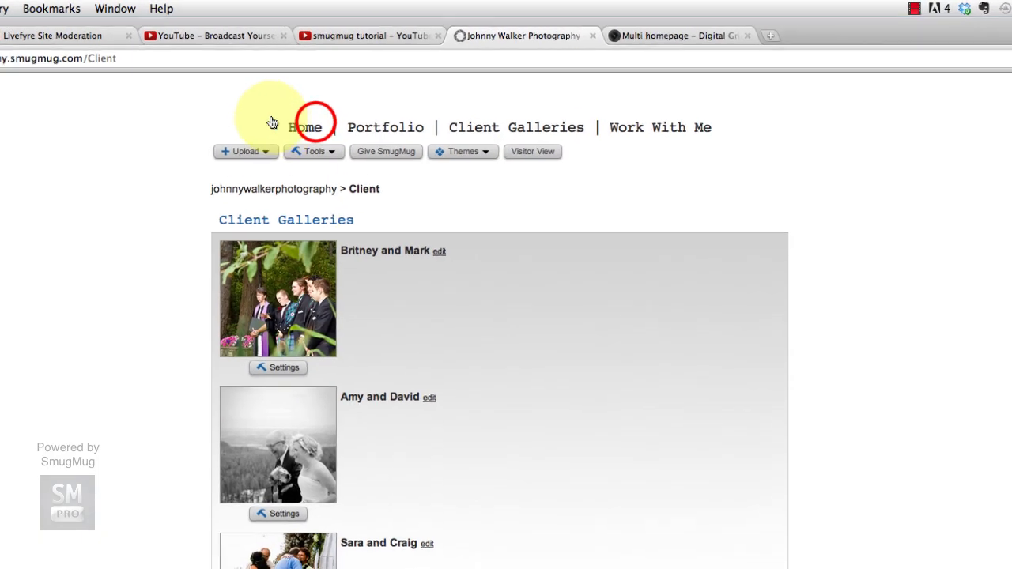
pyautogui.click(369, 87)
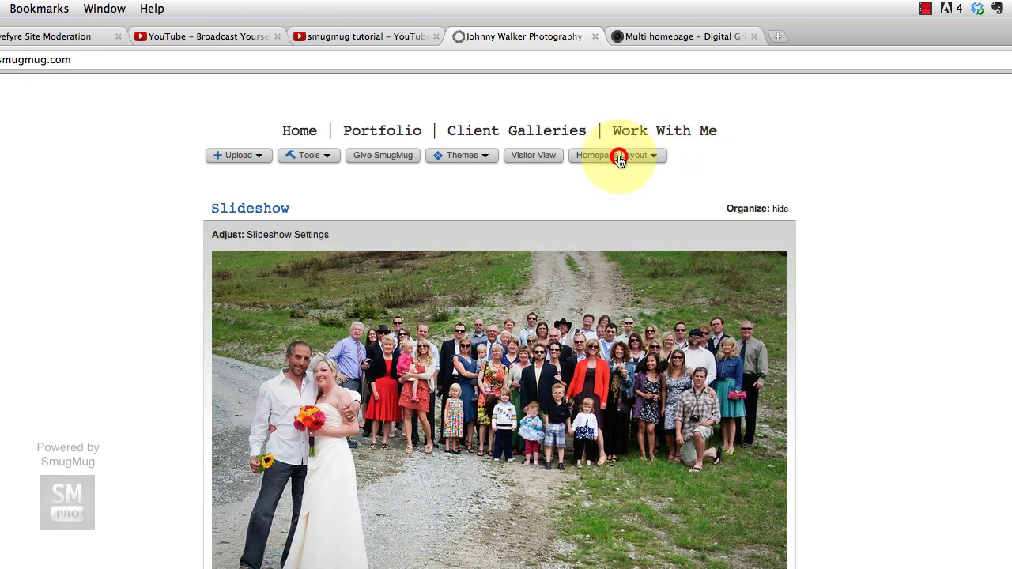
pyautogui.click(619, 155)
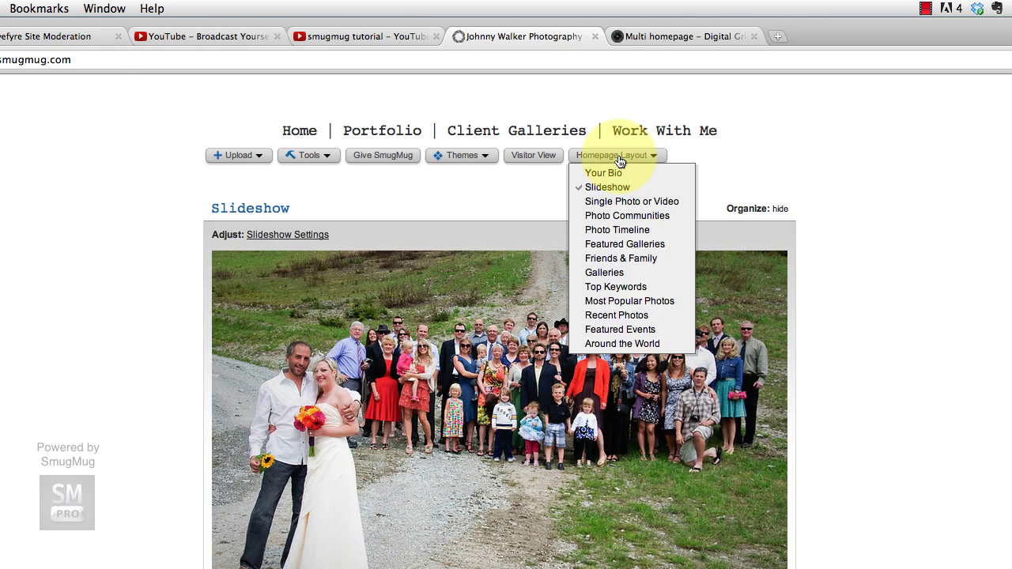
pyautogui.click(616, 271)
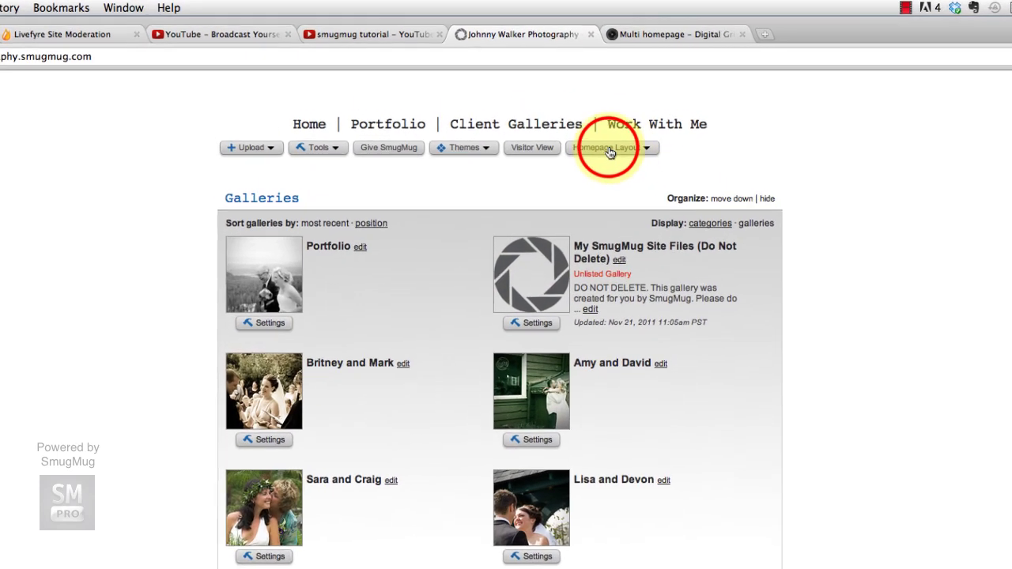
pyautogui.click(578, 105)
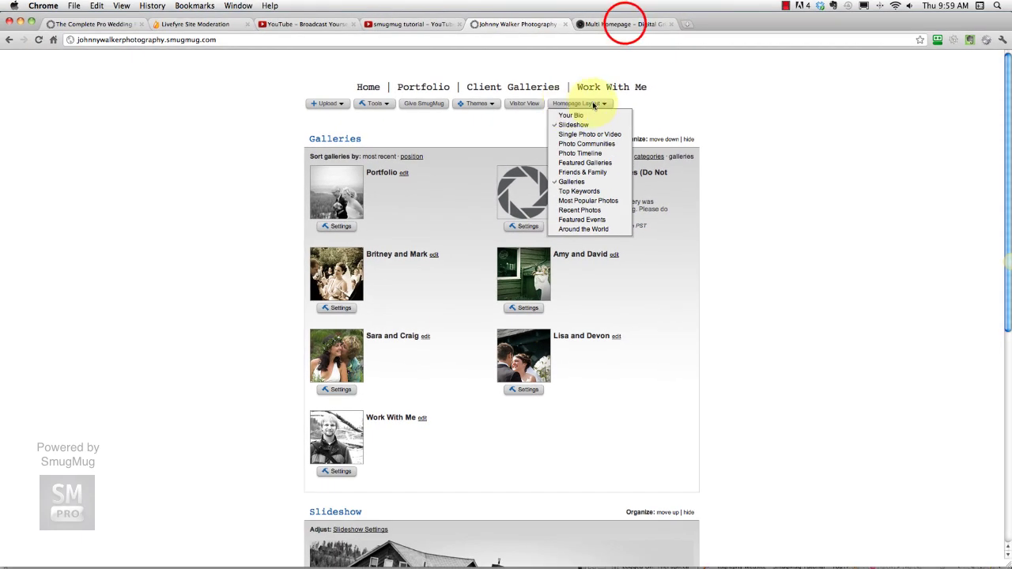
pyautogui.click(625, 25)
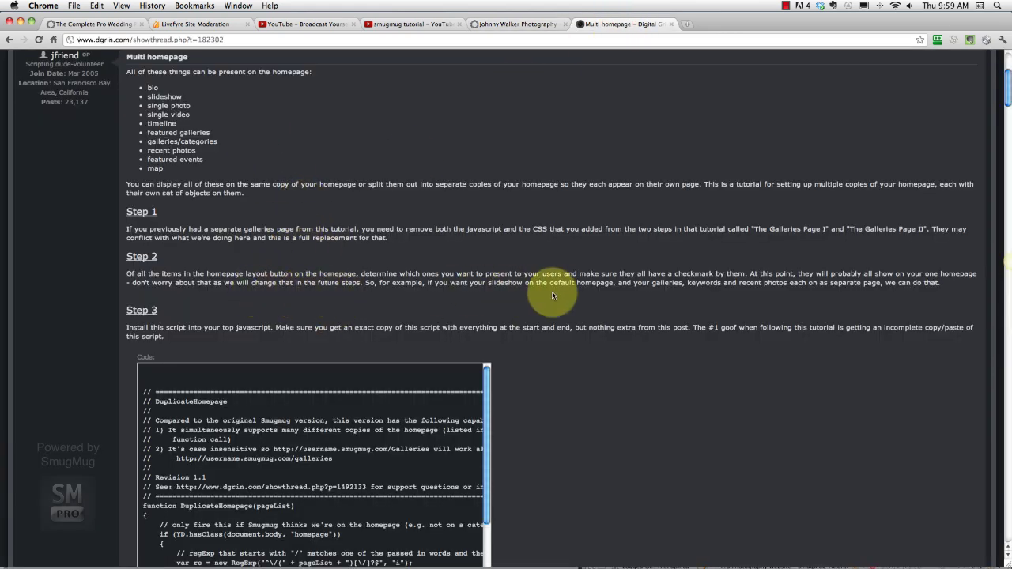
# Step: Select and copy the whole Step 3 DuplicateHomepage script from the forum code box
pyautogui.scroll(-3, 333, 311)
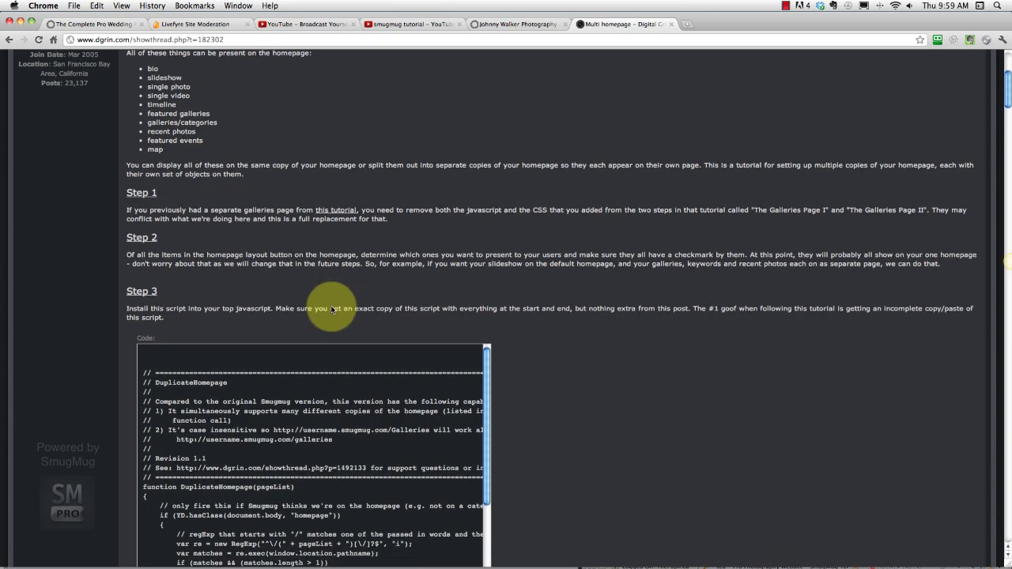
pyautogui.scroll(-3, 112, 290)
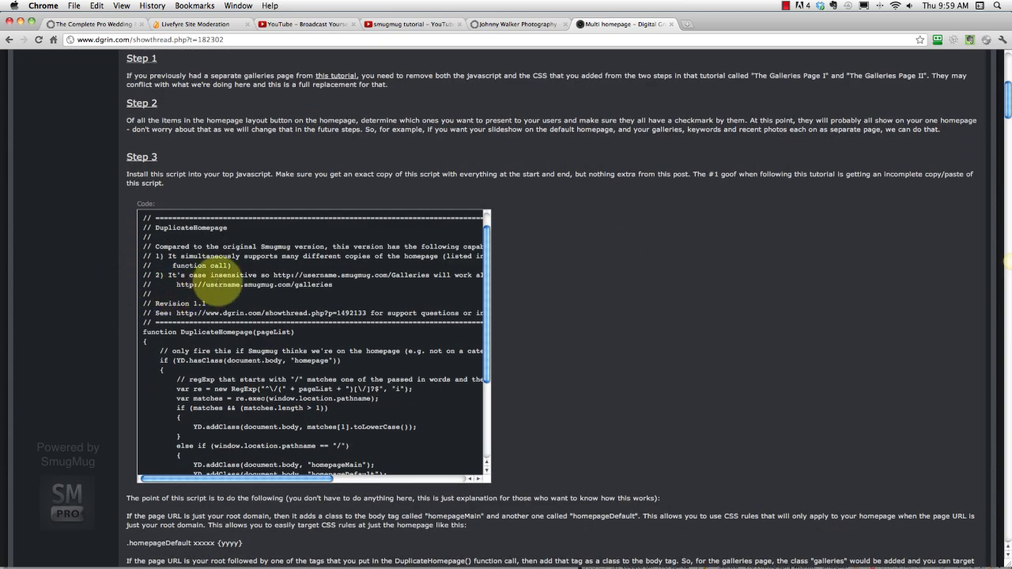
pyautogui.scroll(-10, 179, 352)
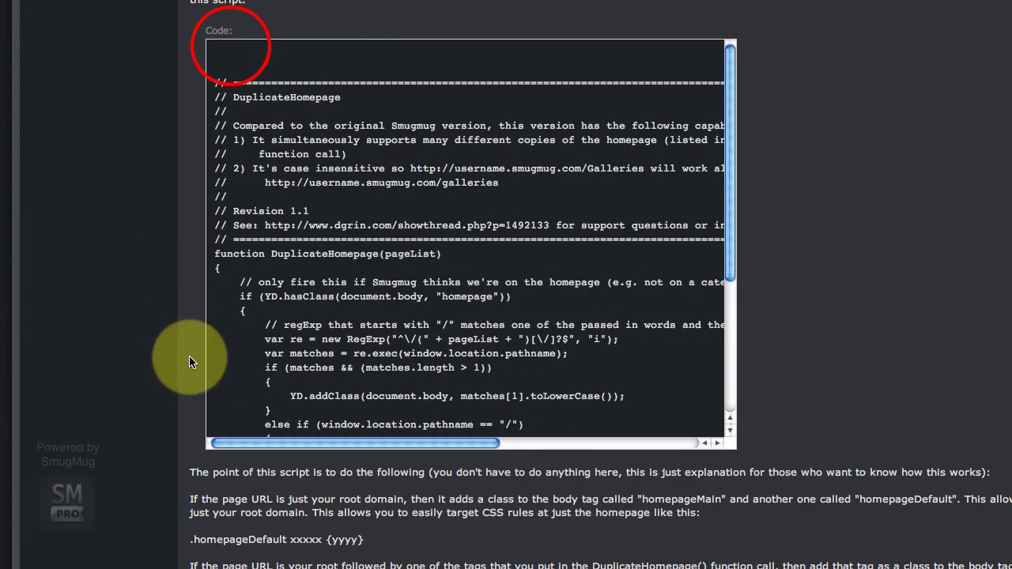
pyautogui.moveTo(231, 48); pyautogui.dragTo(553, 406)
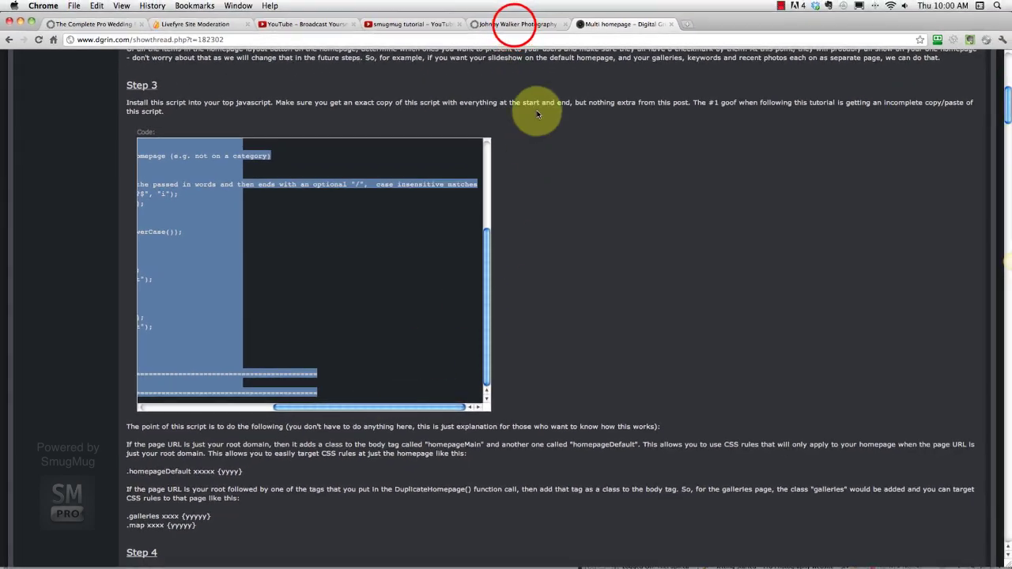
pyautogui.click(515, 23)
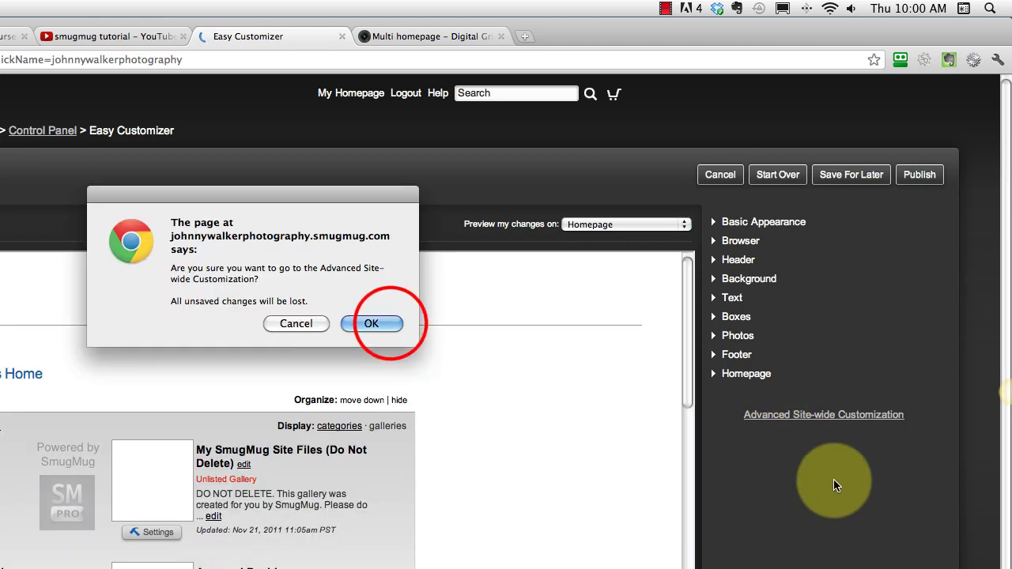
# Step: Paste the DuplicateHomepage script into the Top JavaScript box and remove its leading blank line
pyautogui.click(383, 323)
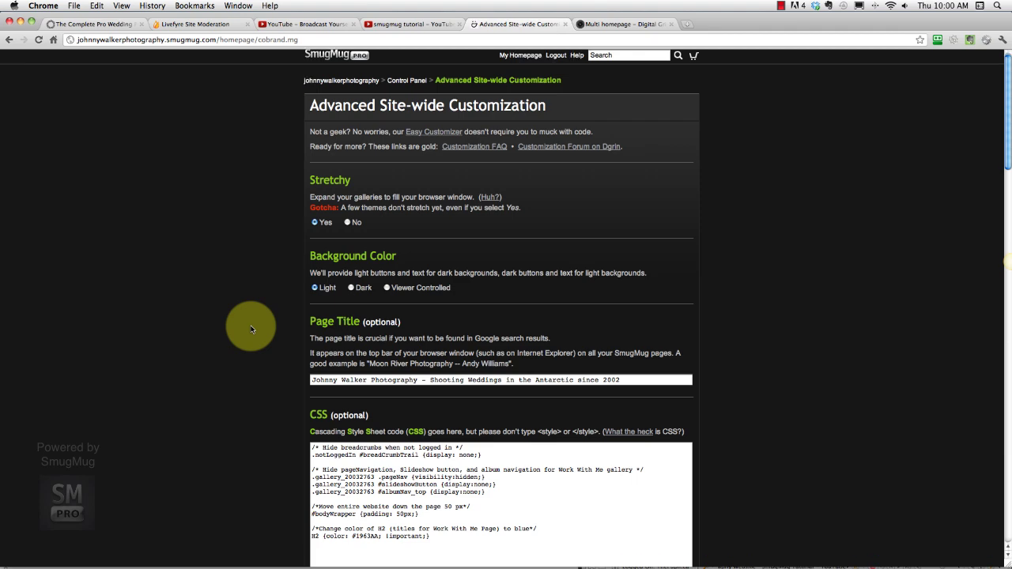
pyautogui.scroll(-5, 251, 324)
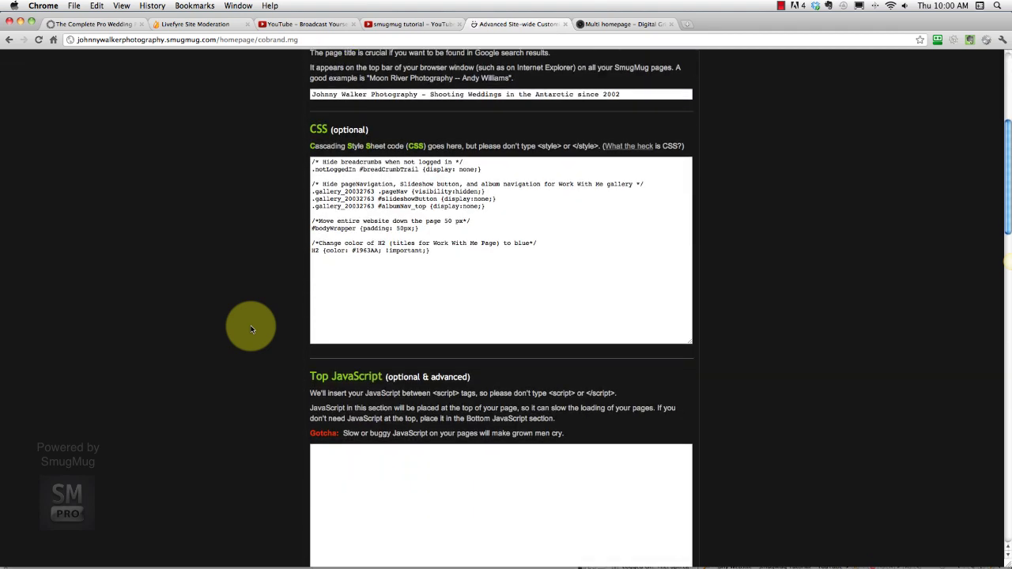
pyautogui.scroll(-2, 251, 330)
pyautogui.click(367, 316)
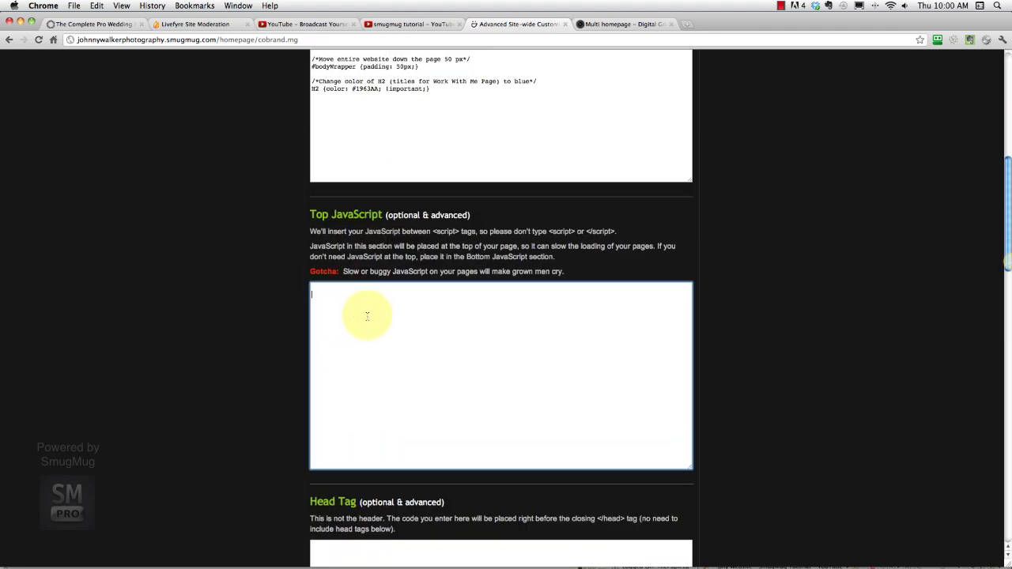
pyautogui.press('super+v')
pyautogui.scroll(10, 565, 380)
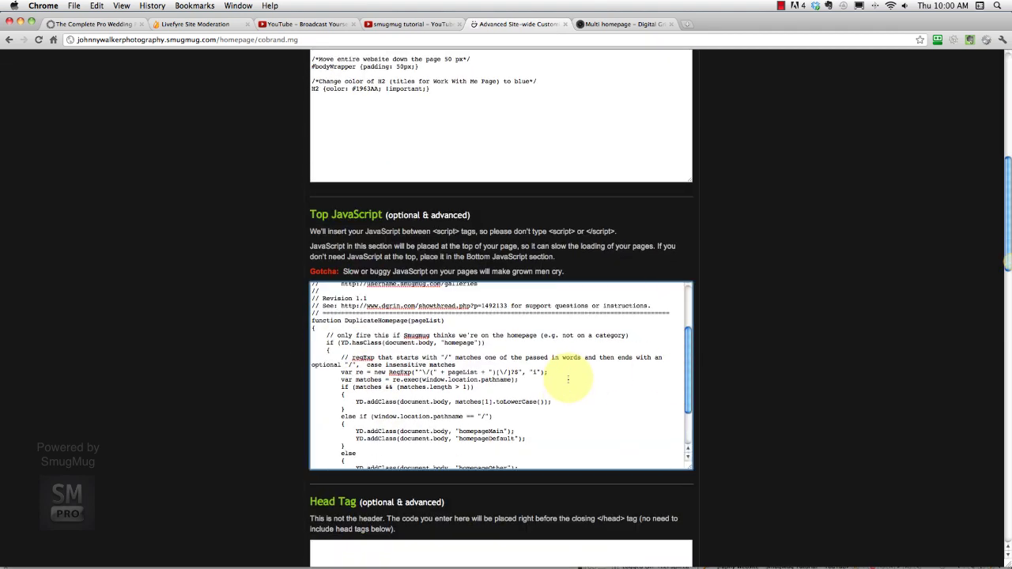
pyautogui.scroll(-2, 311, 375)
pyautogui.click(351, 361)
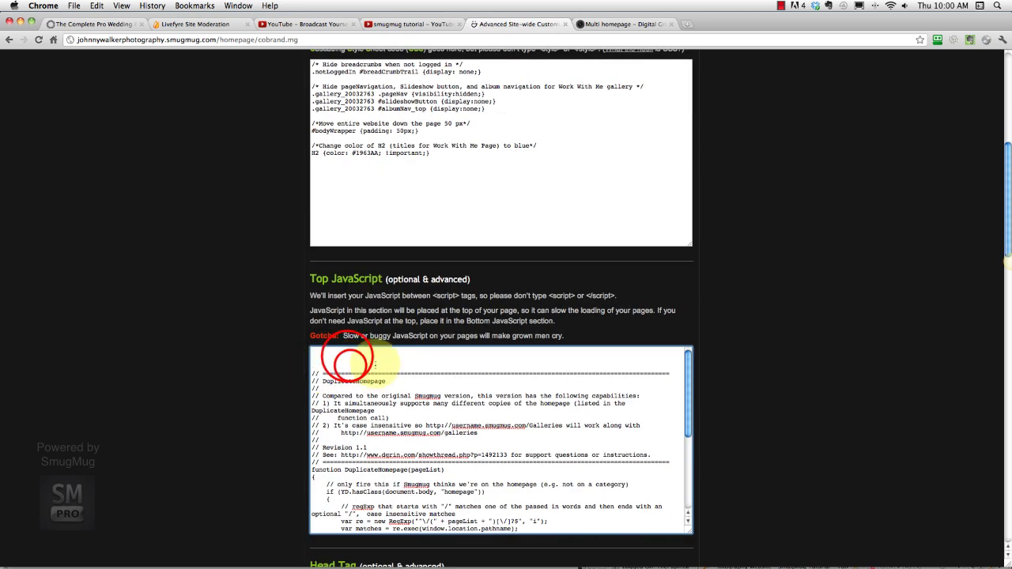
pyautogui.press('BackSpace')
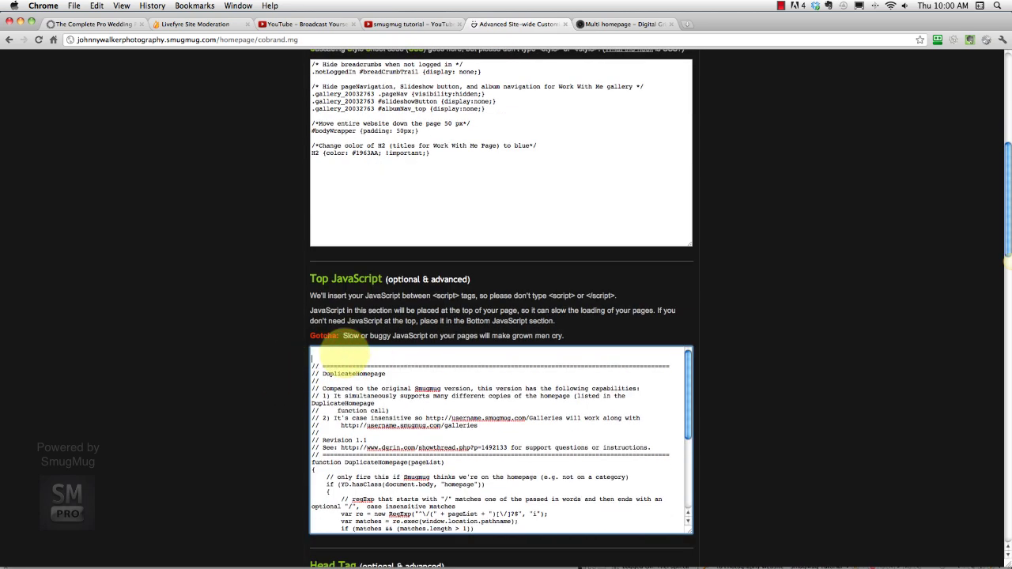
pyautogui.scroll(-10, 255, 395)
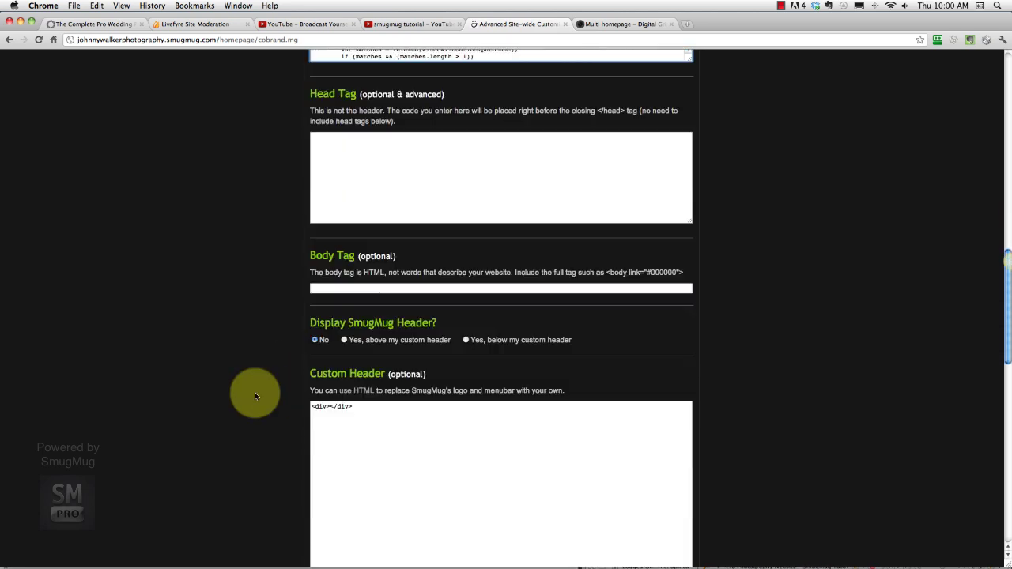
# Step: Copy the three-line Step 4 custom header script from the forum tutorial
pyautogui.click(632, 23)
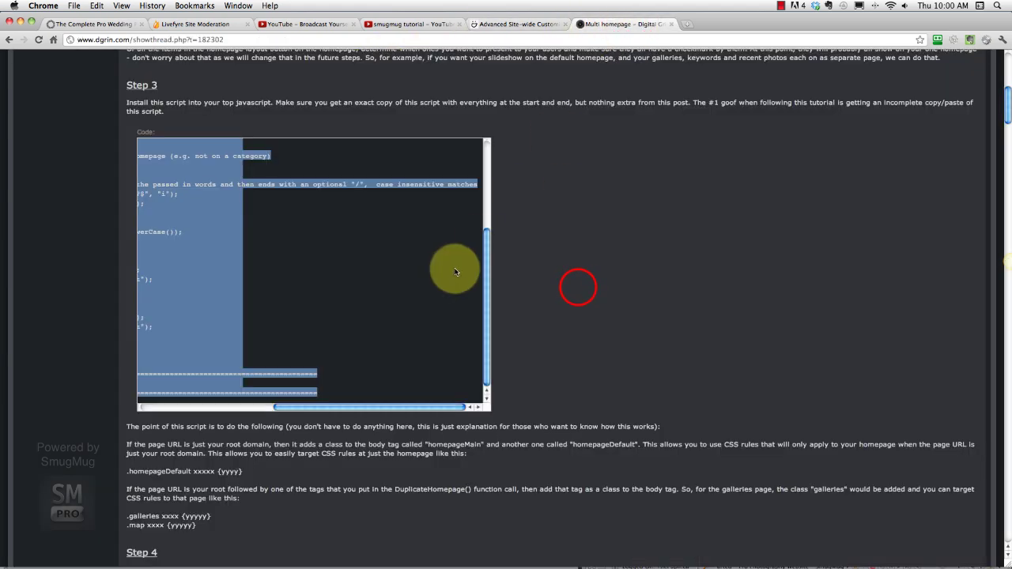
pyautogui.hscroll(5, 230, 407)
pyautogui.scroll(-1, 245, 413)
pyautogui.scroll(-1, 245, 413)
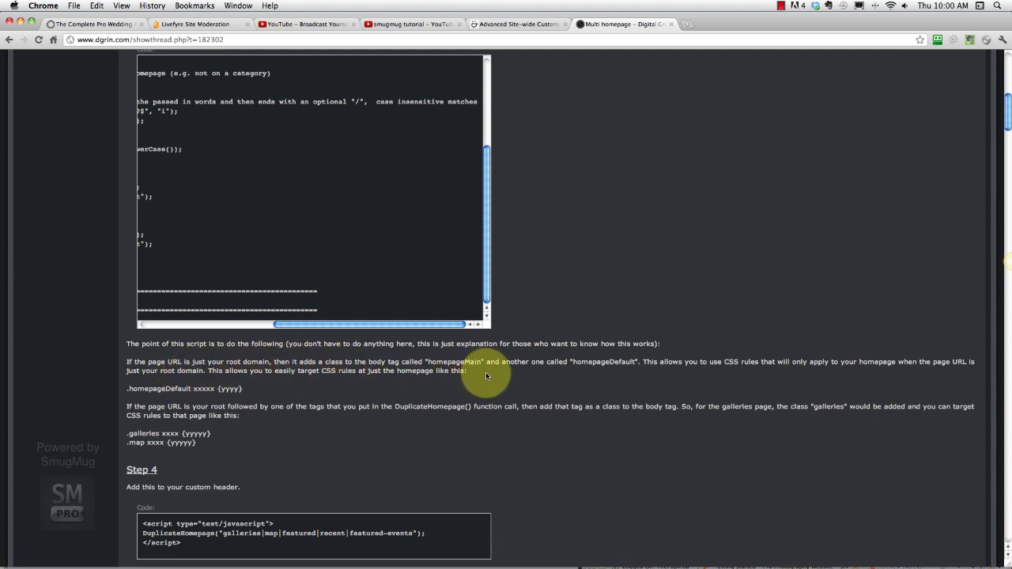
pyautogui.scroll(-4, 253, 384)
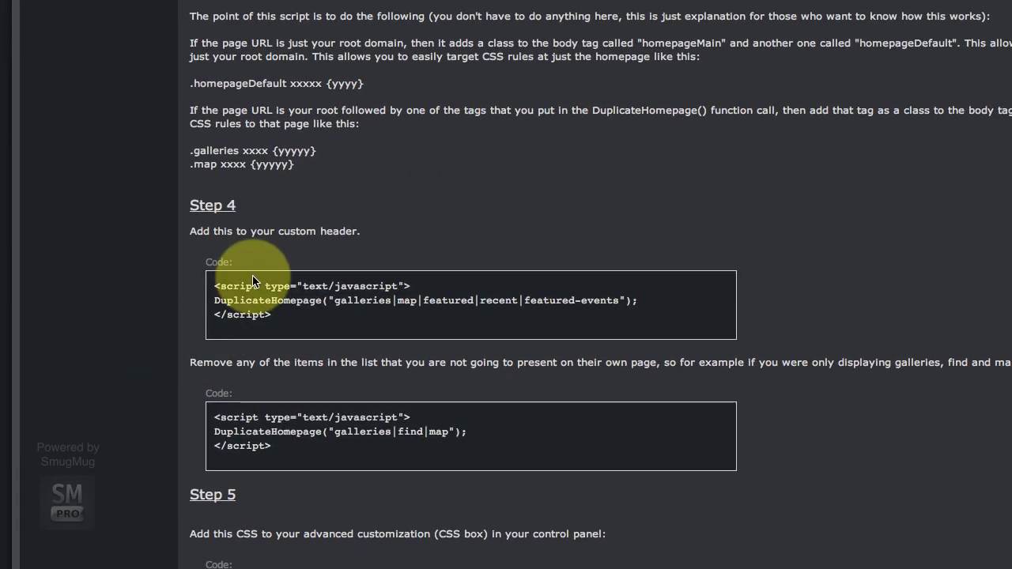
pyautogui.click(219, 412)
pyautogui.moveTo(289, 320); pyautogui.dragTo(208, 292)
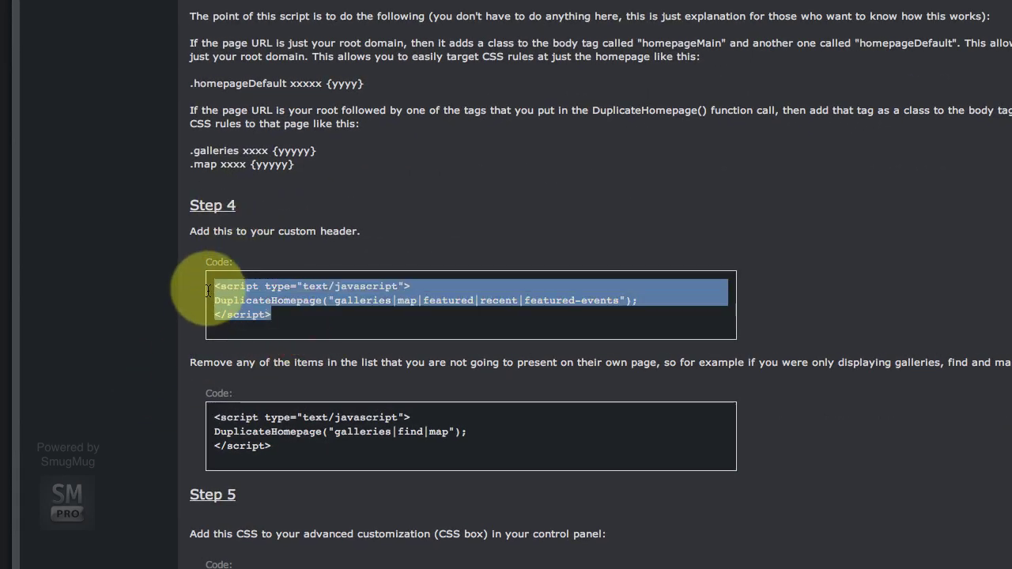
# Step: Place the cursor in SmugMug's Custom Header box below the existing div
pyautogui.click(511, 23)
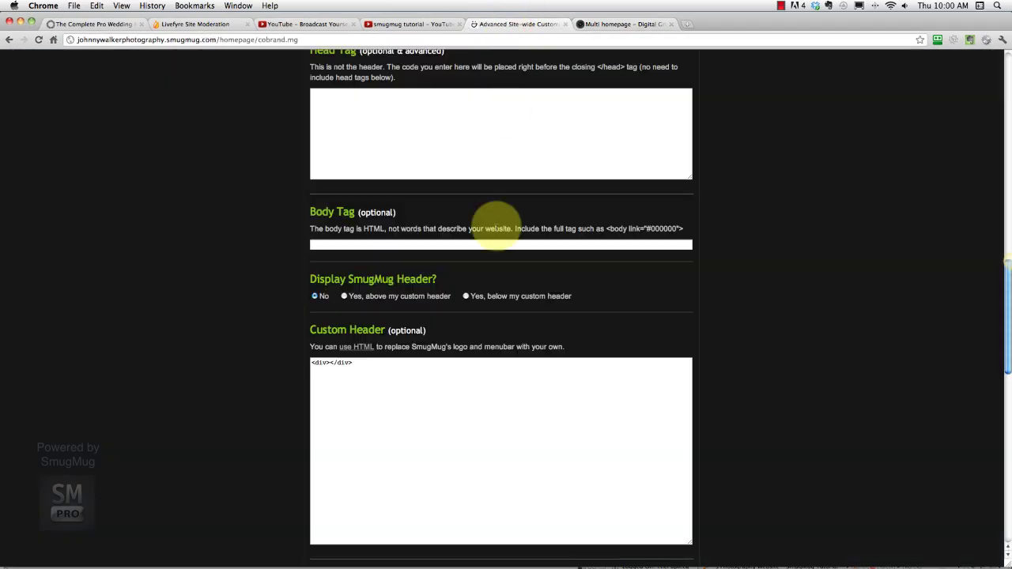
pyautogui.scroll(-2, 355, 308)
pyautogui.click(355, 327)
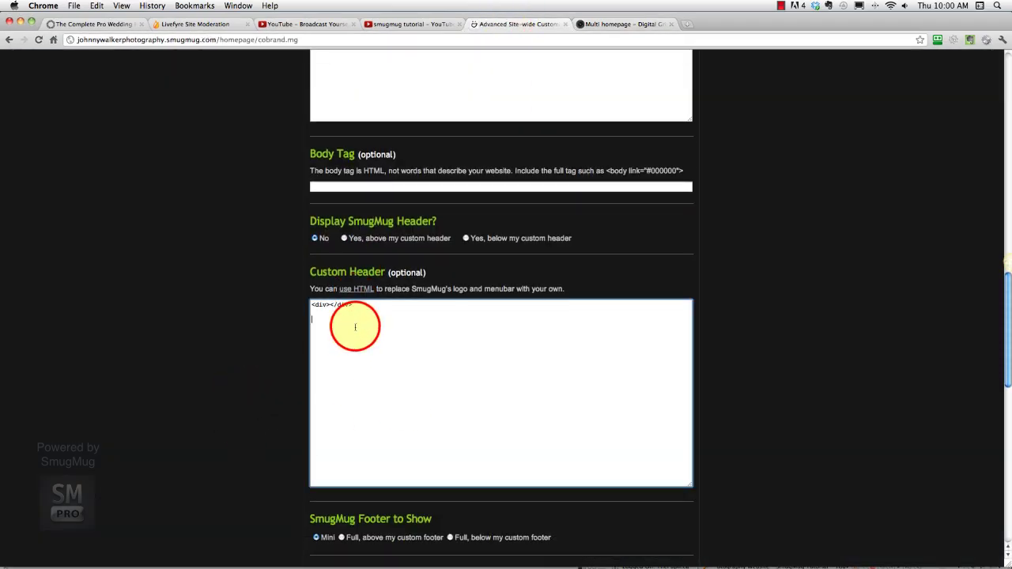
# Step: Delete |map|featured|recent|featured-events from the DuplicateHomepage call, leaving only "galleries"
pyautogui.click(631, 24)
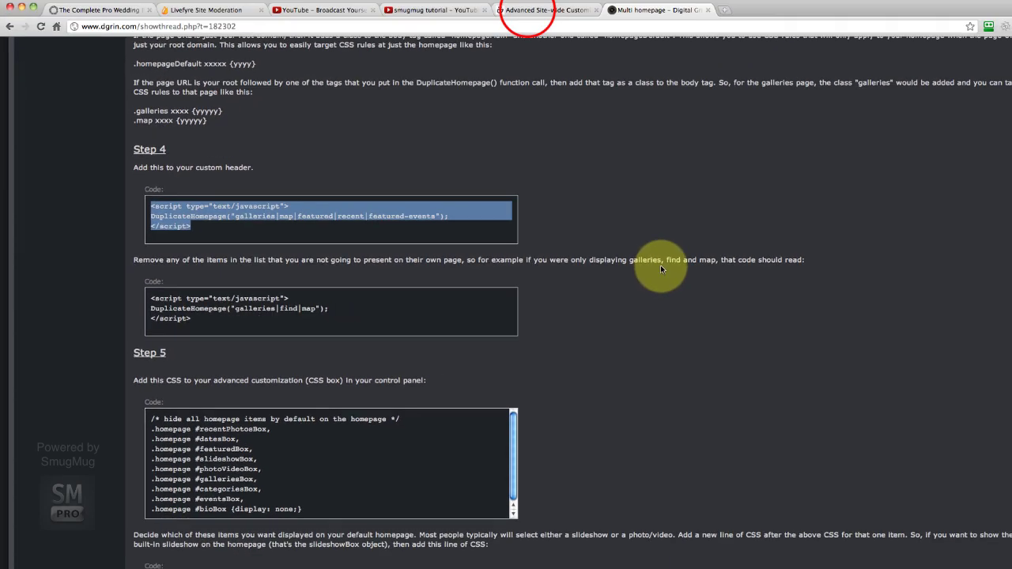
pyautogui.click(528, 11)
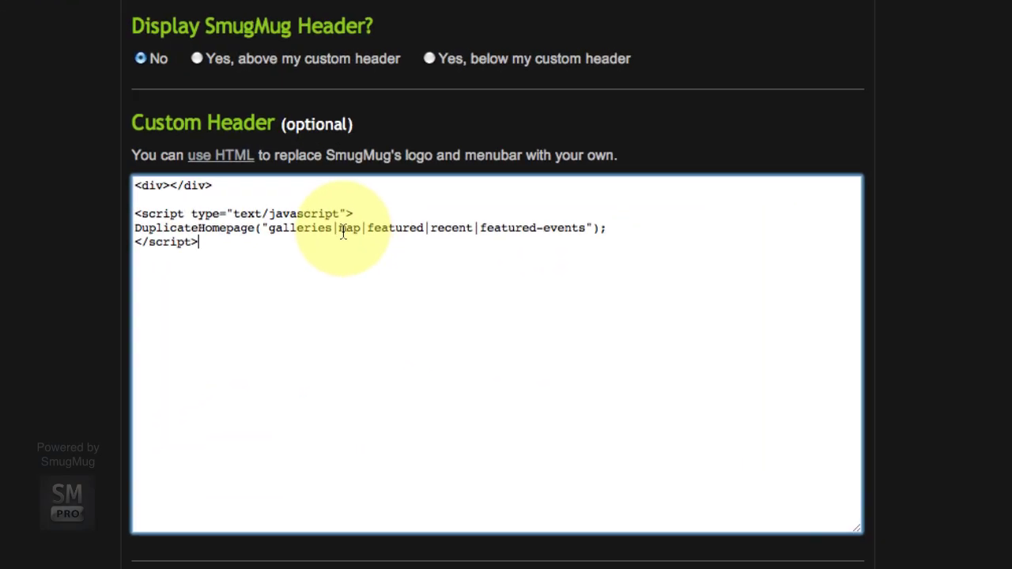
pyautogui.moveTo(338, 230); pyautogui.dragTo(477, 231)
pyautogui.moveTo(471, 195); pyautogui.dragTo(269, 193)
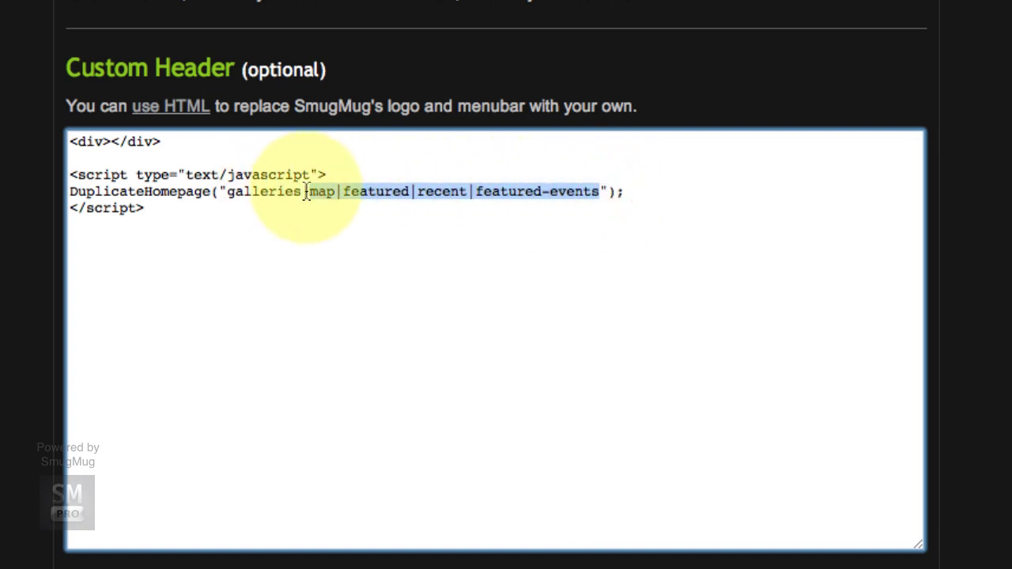
pyautogui.press('BackSpace')
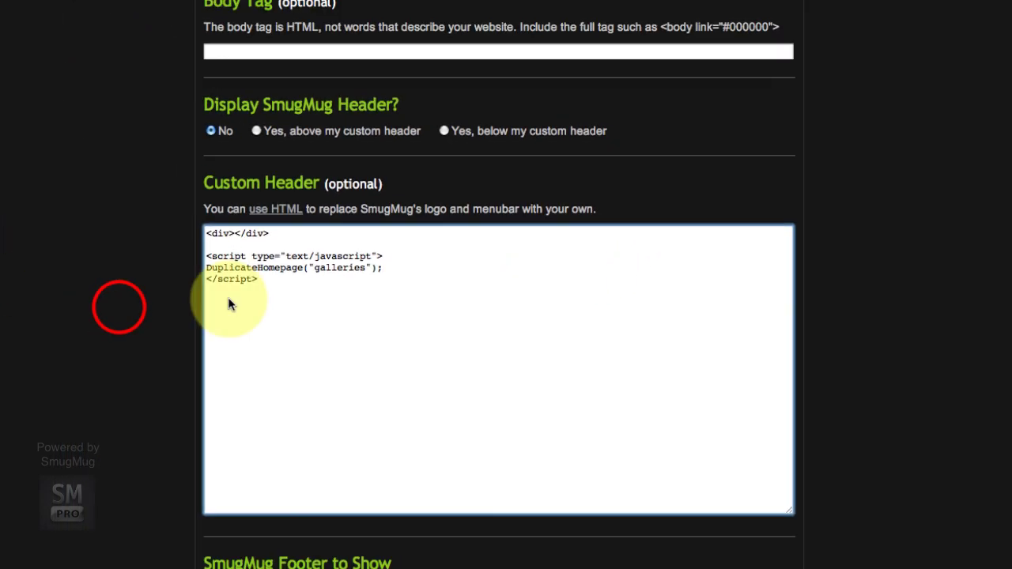
# Step: Copy the Step 5 hide-all-homepage CSS and paste it into the SmugMug CSS box
pyautogui.click(610, 27)
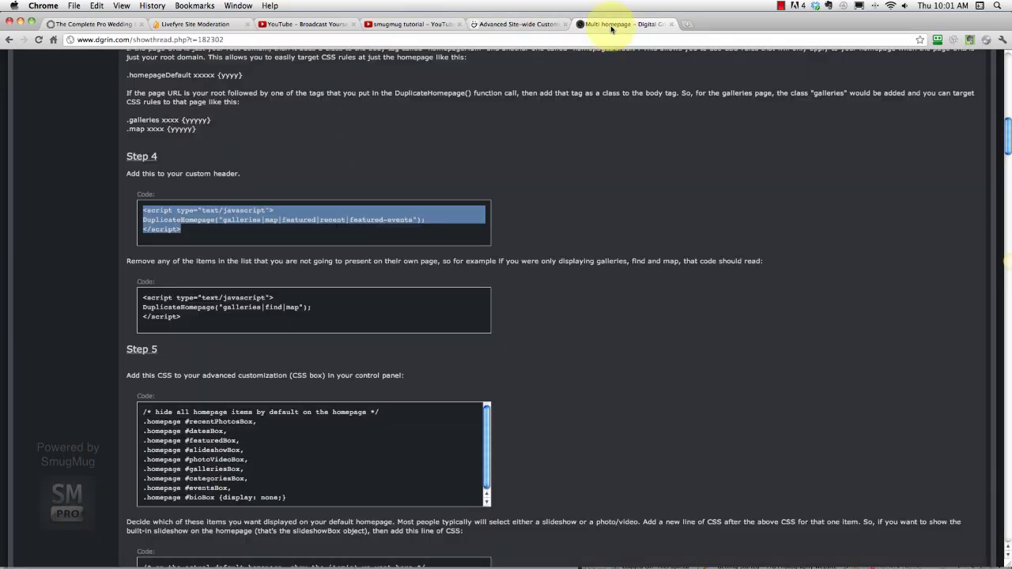
pyautogui.scroll(-3, 569, 271)
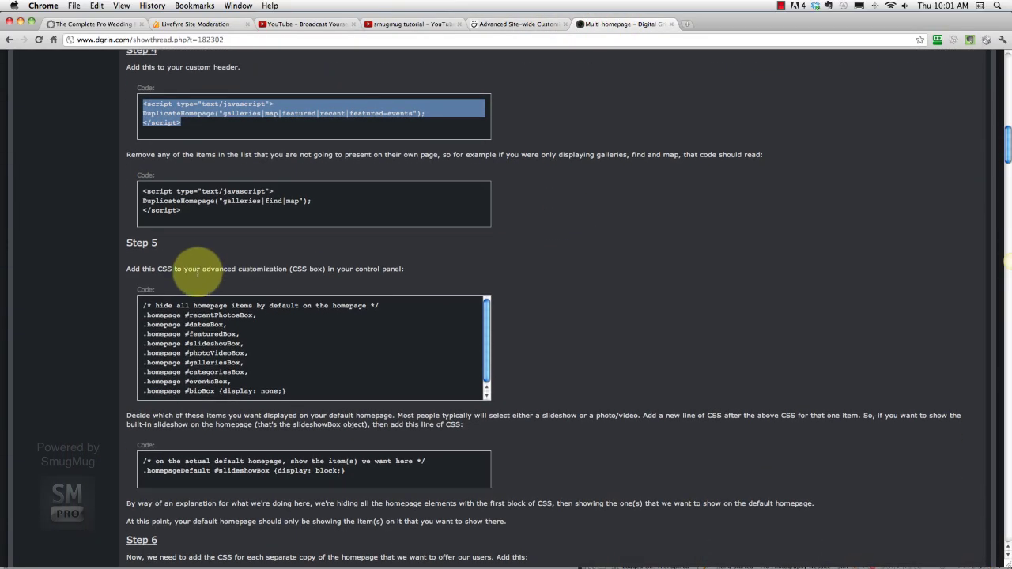
pyautogui.scroll(-2, 101, 268)
pyautogui.click(163, 208)
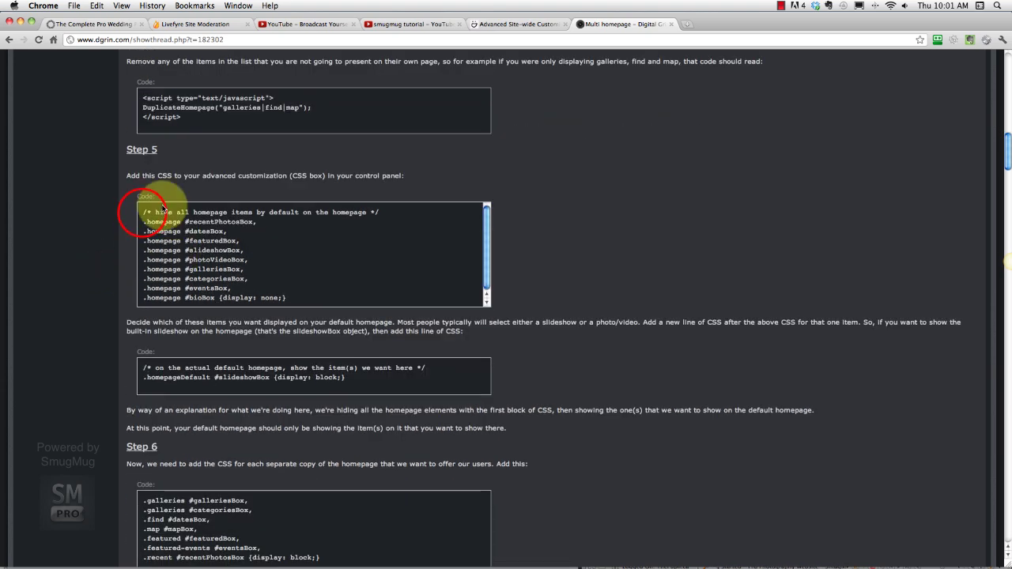
pyautogui.moveTo(142, 215); pyautogui.dragTo(310, 305)
pyautogui.hotkey('ctrl', 'c')
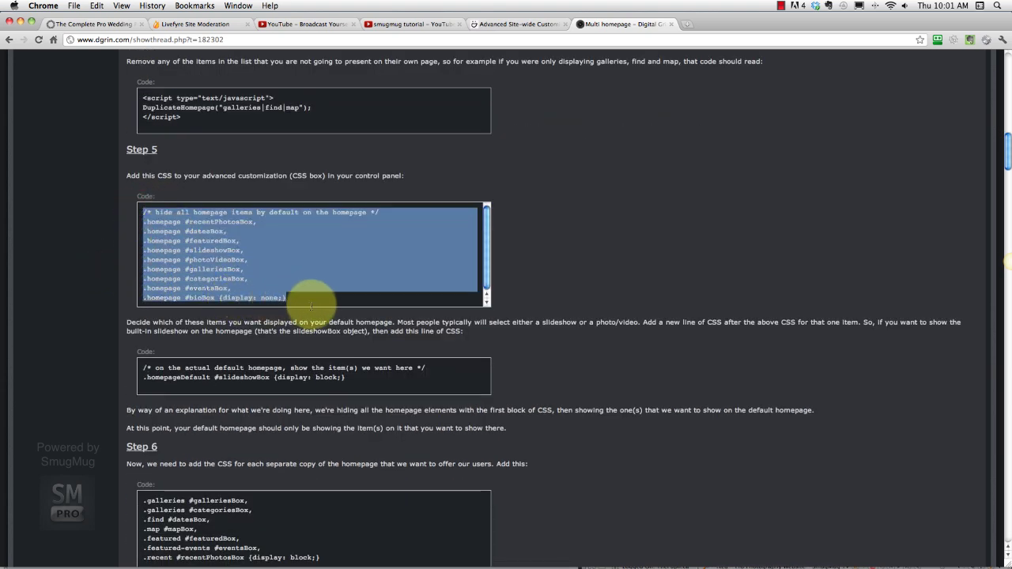
pyautogui.click(506, 25)
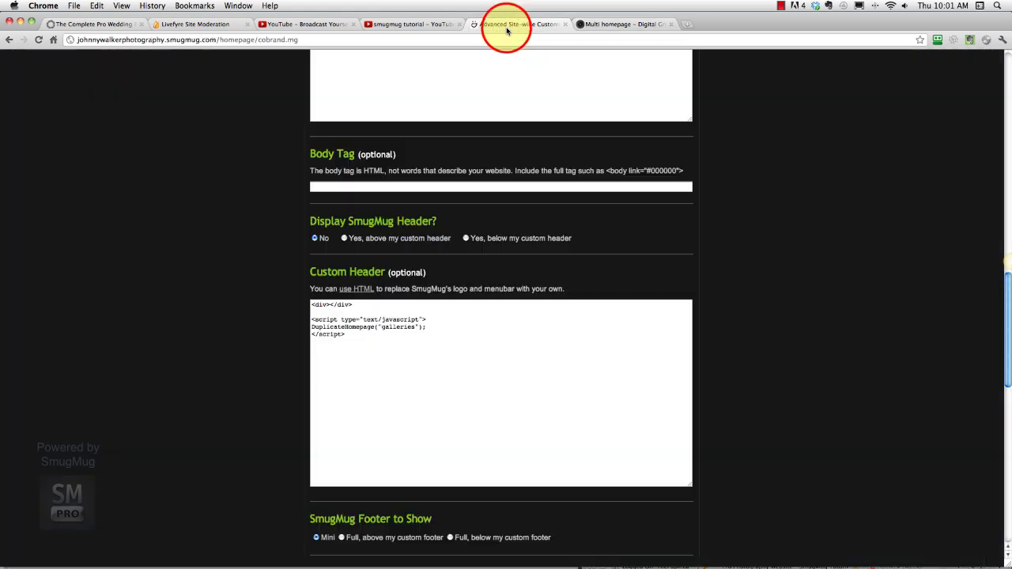
pyautogui.scroll(10, 208, 241)
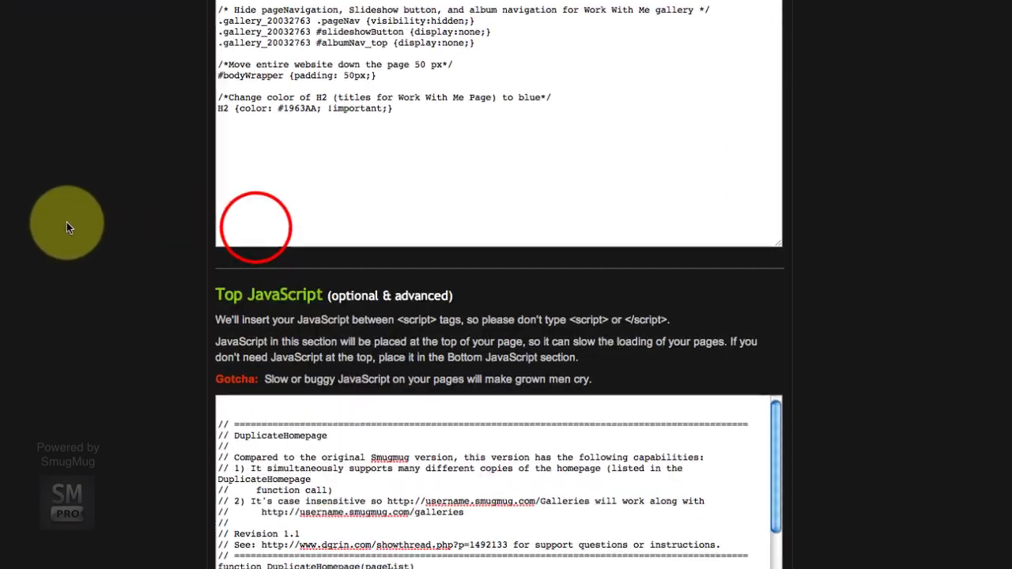
pyautogui.click(256, 227)
pyautogui.hotkey('ctrl', 'v')
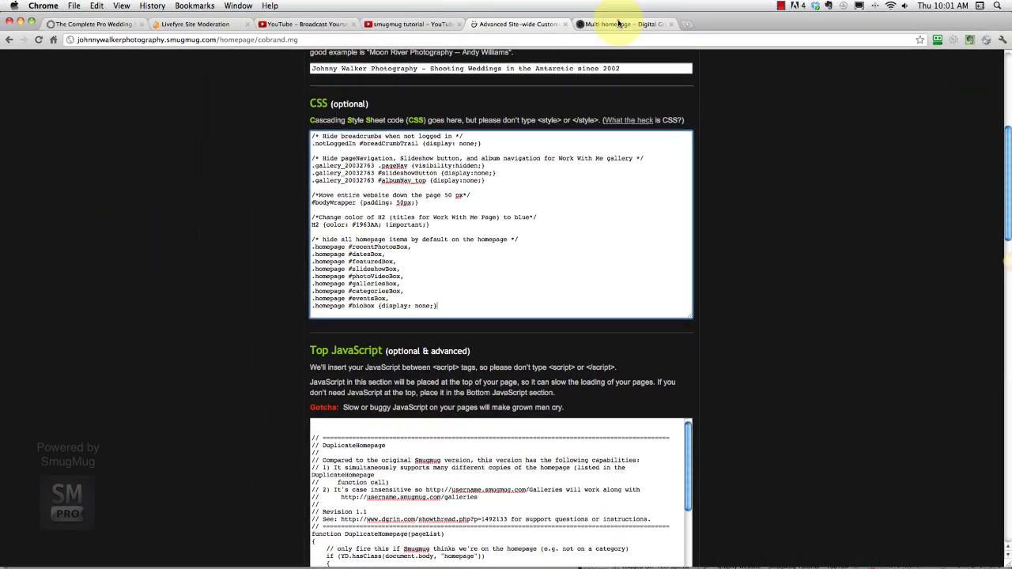
# Step: Copy the two default-homepage slideshow CSS lines and paste them on a new line
pyautogui.click(619, 24)
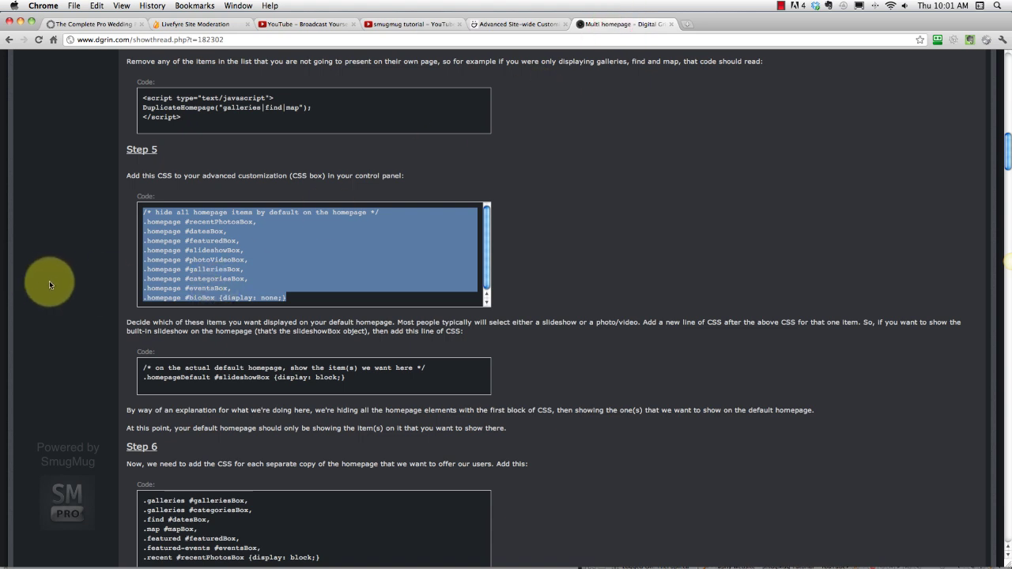
pyautogui.scroll(-3, 108, 298)
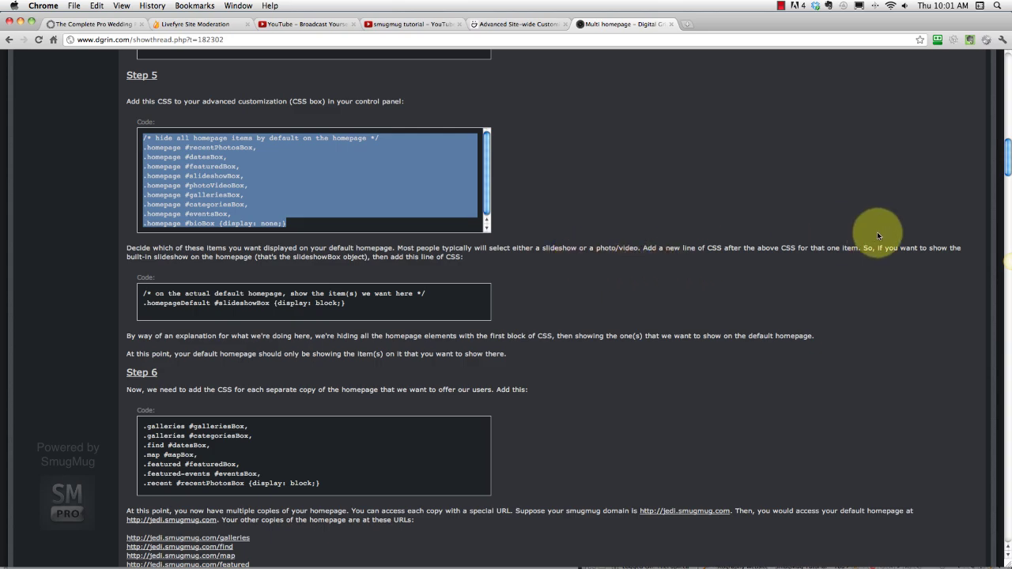
pyautogui.moveTo(353, 305); pyautogui.dragTo(141, 294)
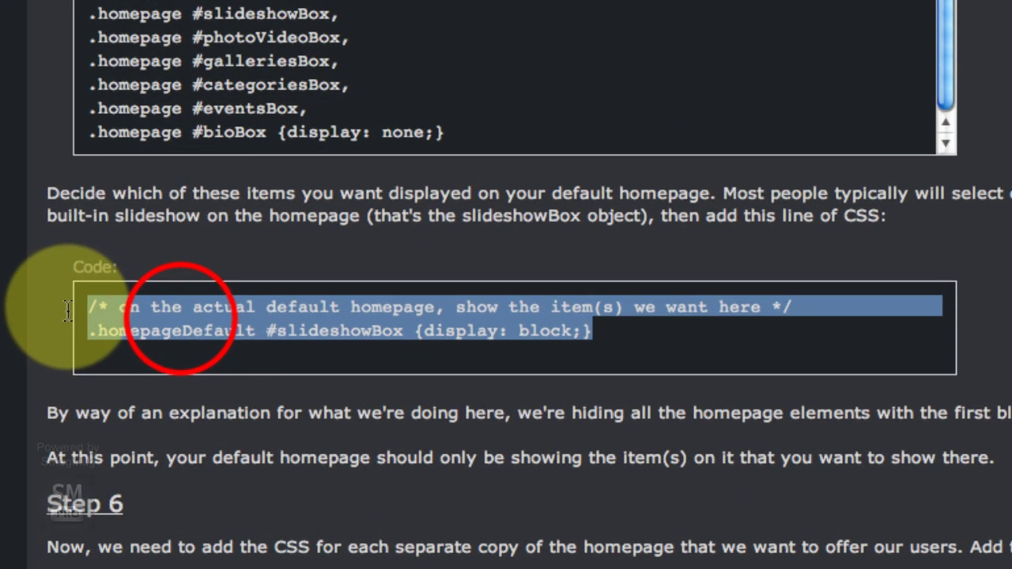
pyautogui.click(179, 316)
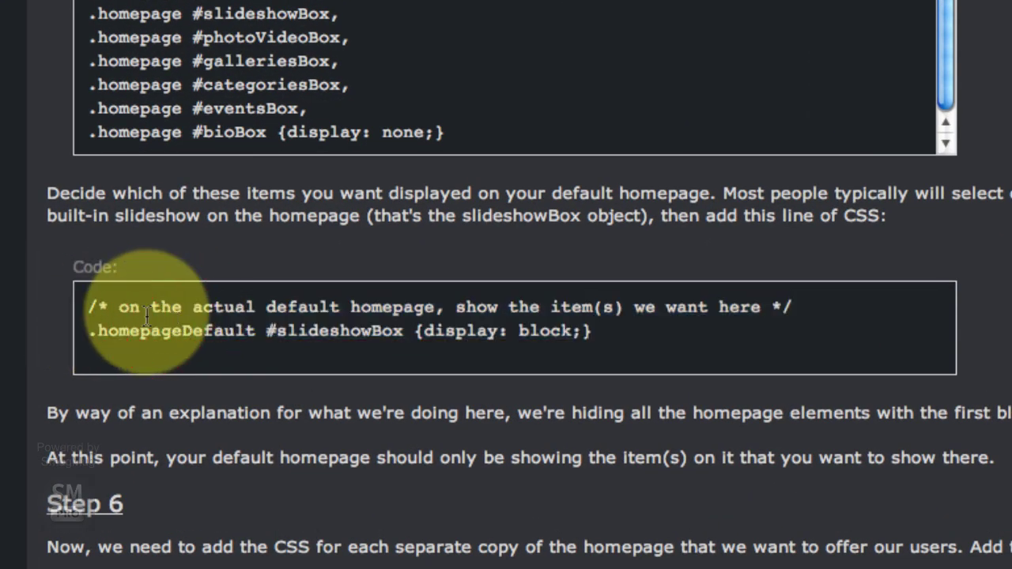
pyautogui.click(633, 329)
pyautogui.moveTo(632, 329); pyautogui.dragTo(52, 309)
pyautogui.press('super+c')
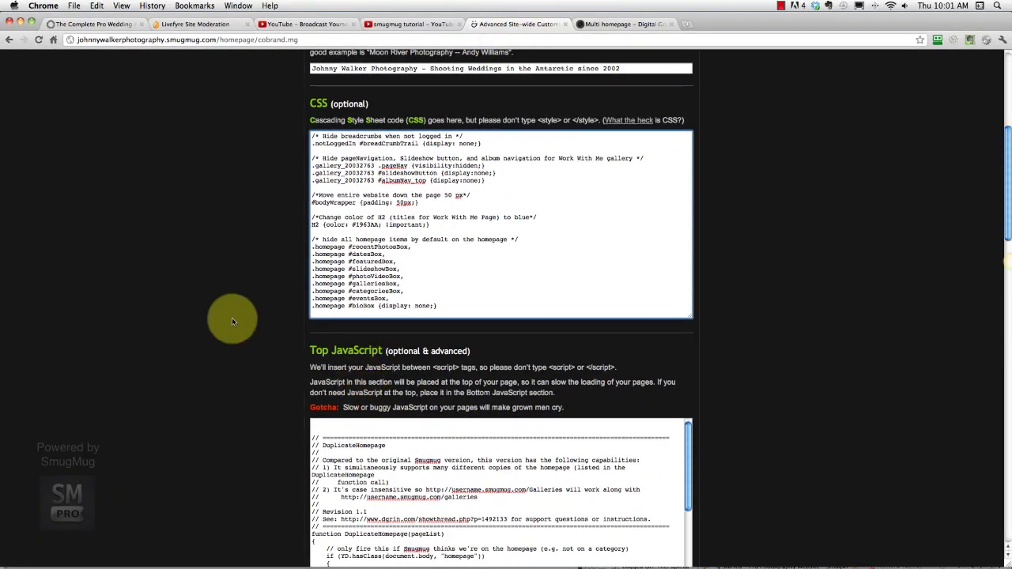
pyautogui.click(469, 313)
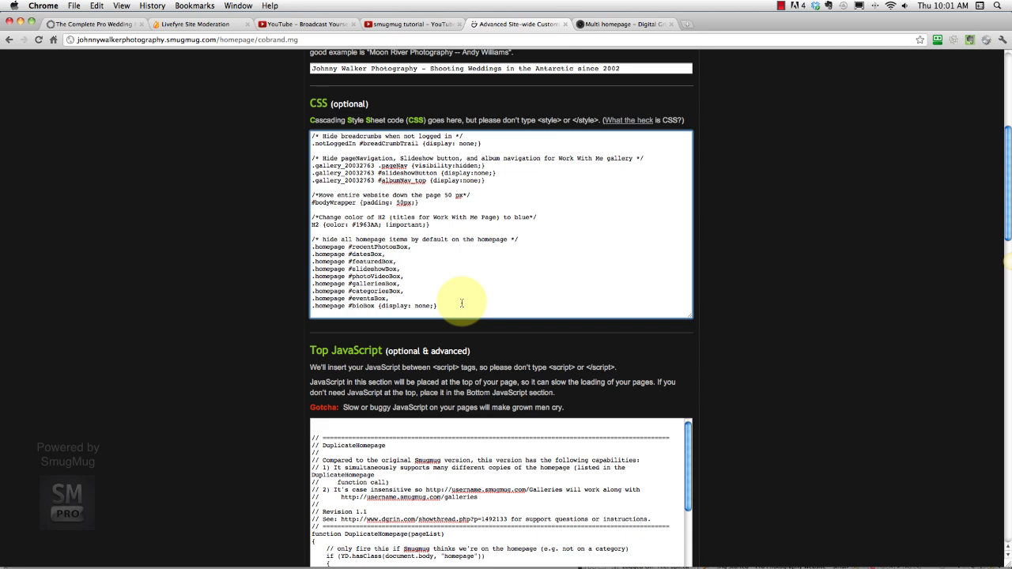
pyautogui.press('Return')
pyautogui.press('Return')
pyautogui.press('super+v')
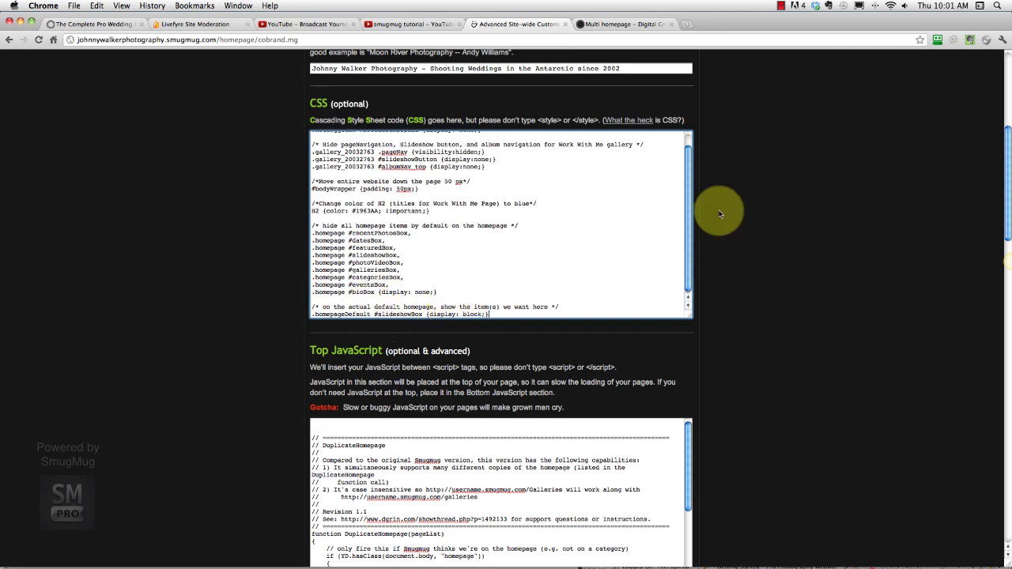
# Step: Review the CSS box, then scroll the forum tutorial down to Step 6
pyautogui.click(626, 24)
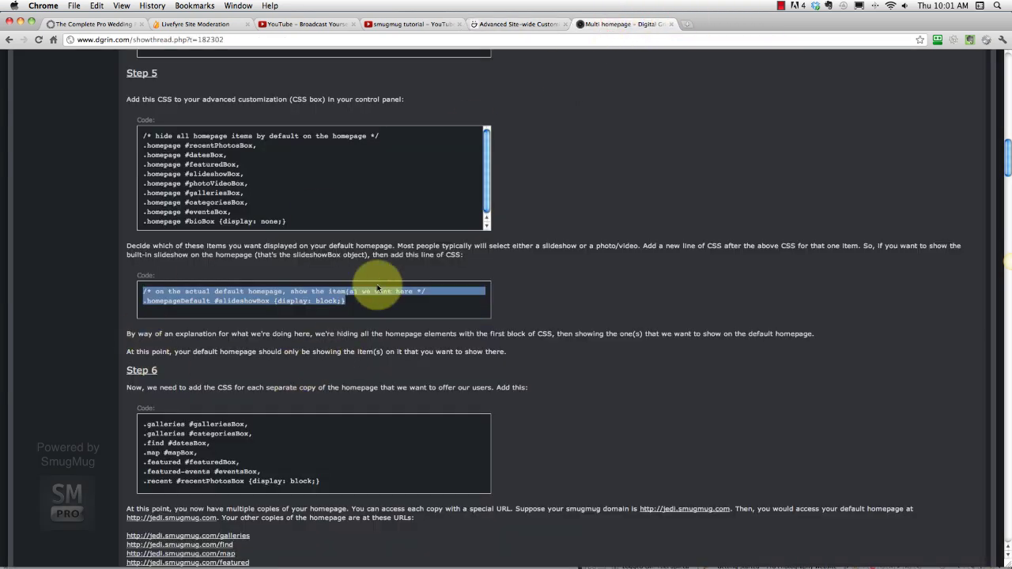
pyautogui.click(536, 25)
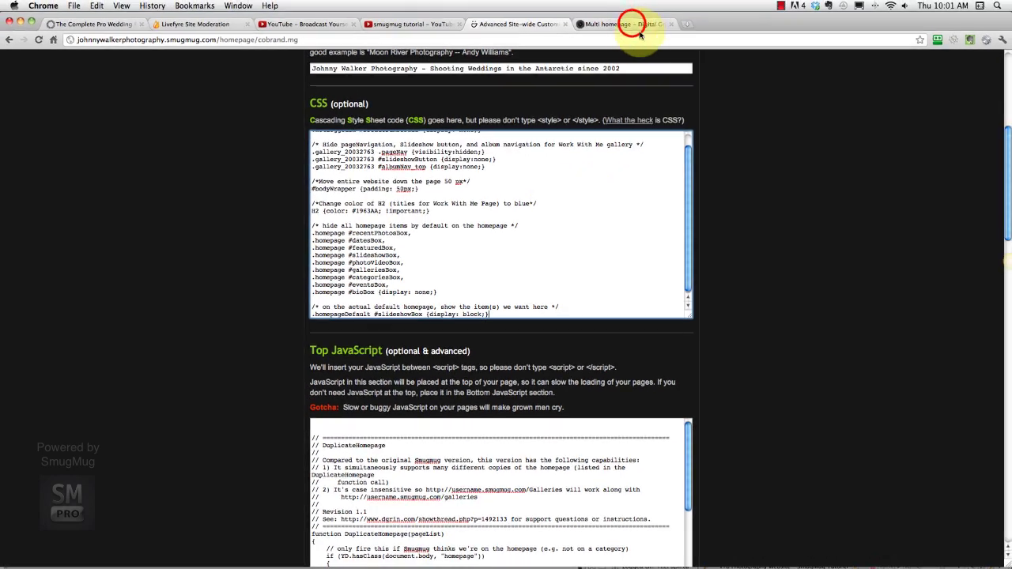
pyautogui.click(633, 24)
pyautogui.scroll(-2, 428, 350)
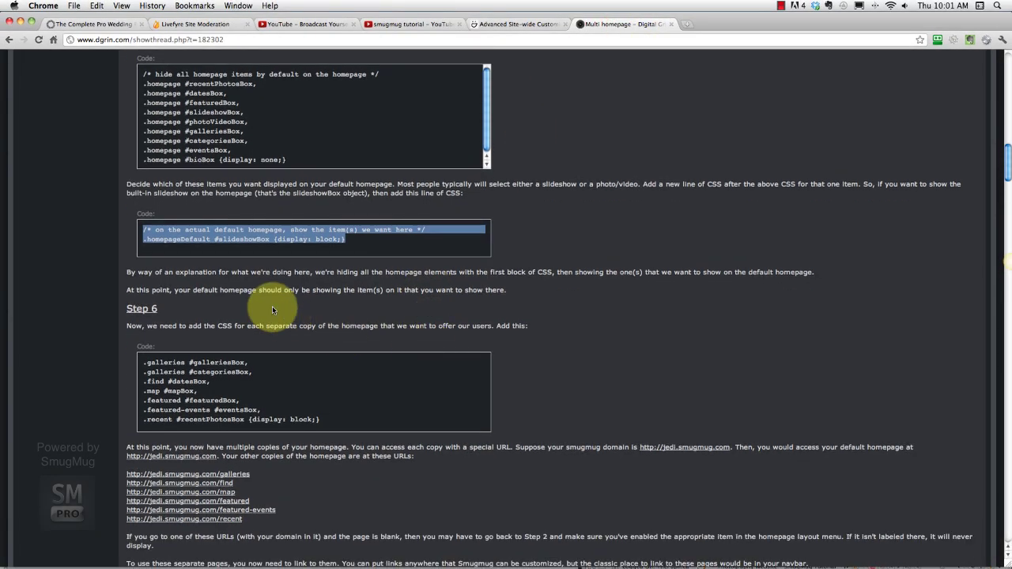
pyautogui.scroll(-3, 504, 304)
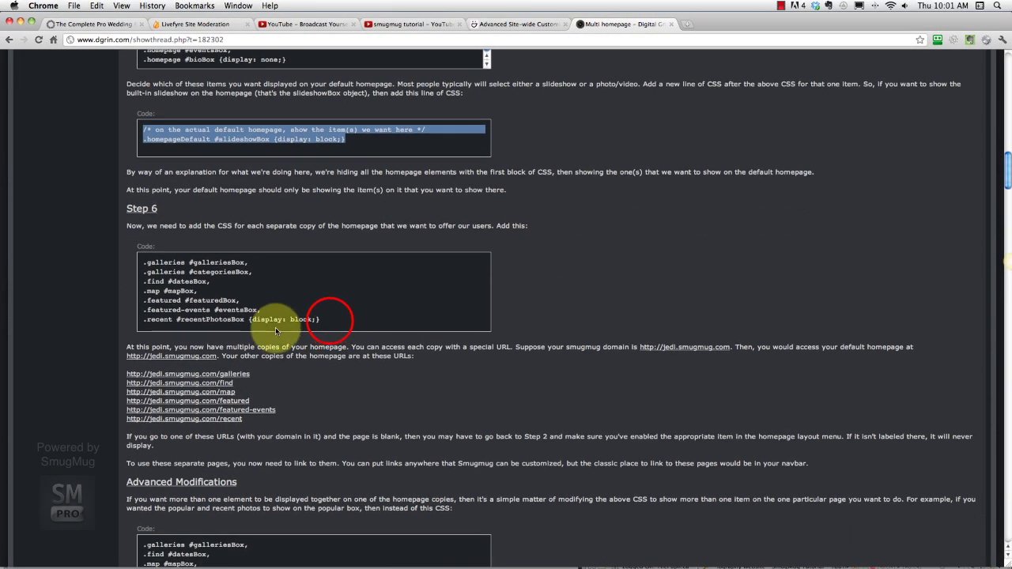
# Step: Copy the seven Step 6 per-copy CSS rules and paste them at the end of the CSS box
pyautogui.moveTo(332, 320); pyautogui.dragTo(140, 263)
pyautogui.press('super+c')
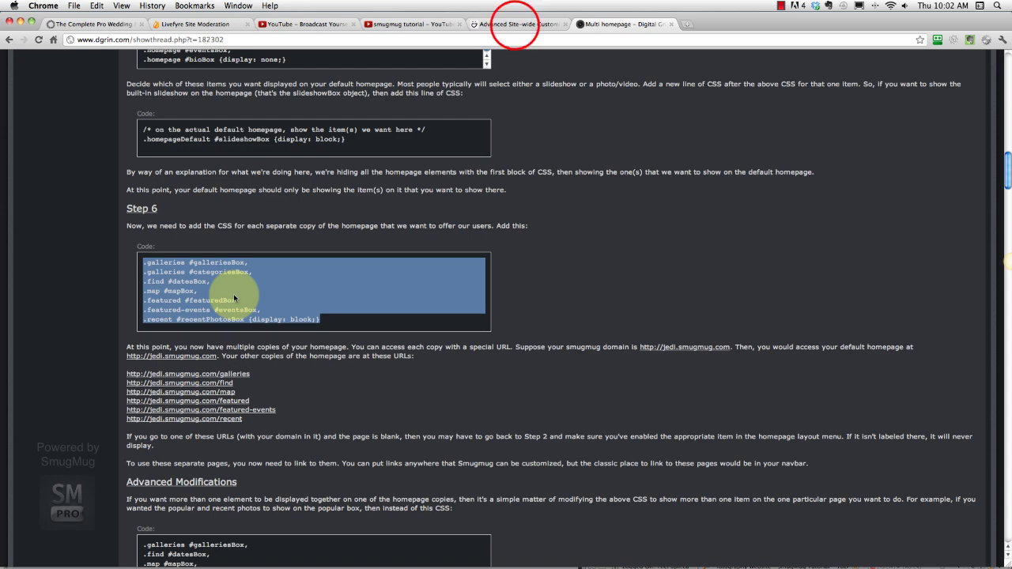
pyautogui.click(515, 23)
pyautogui.click(510, 307)
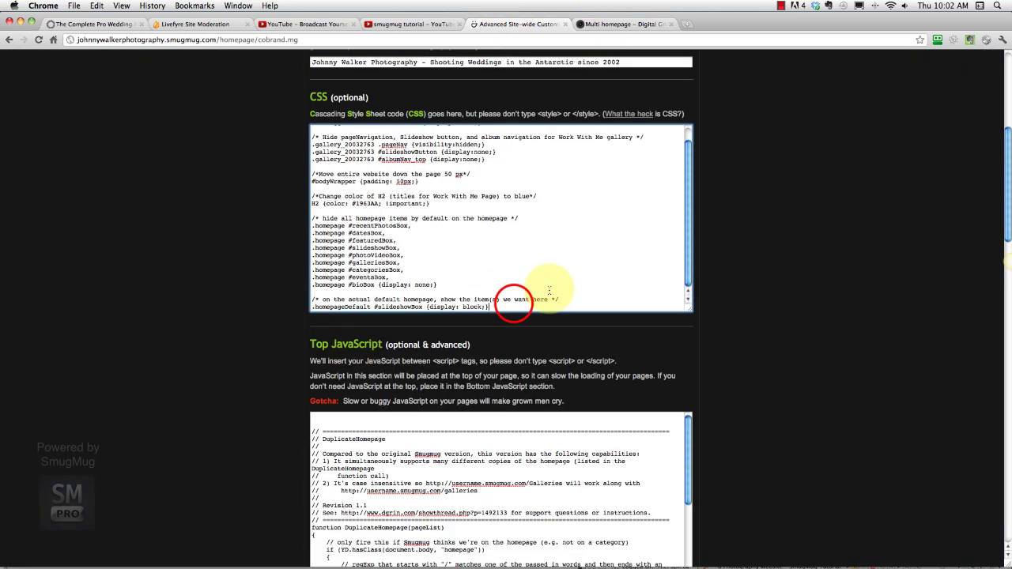
pyautogui.press('Return')
pyautogui.press('Return')
pyautogui.press('super+v')
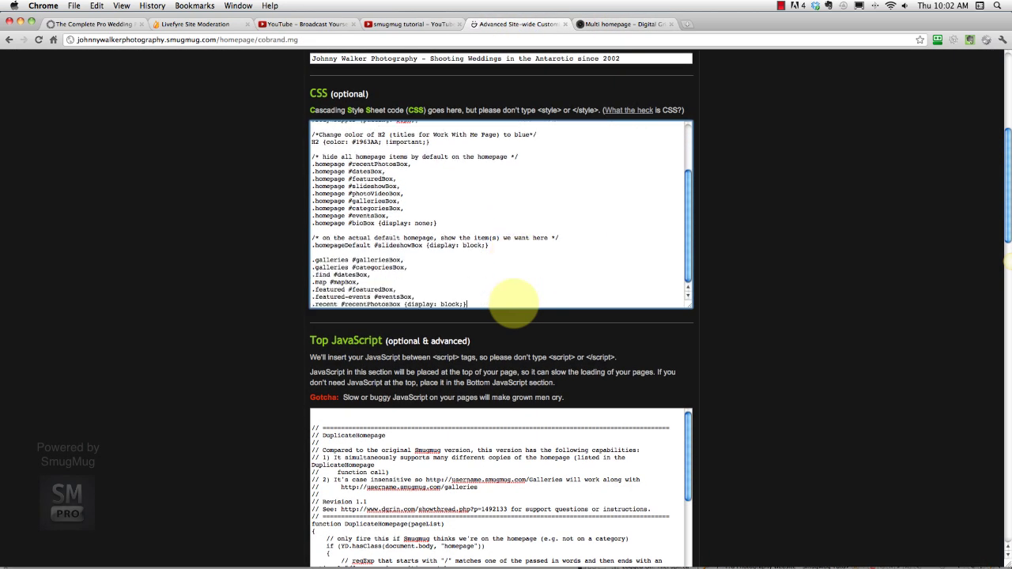
# Step: Save the site-wide customization with Update so it reports 'Customization updated'
pyautogui.click(605, 23)
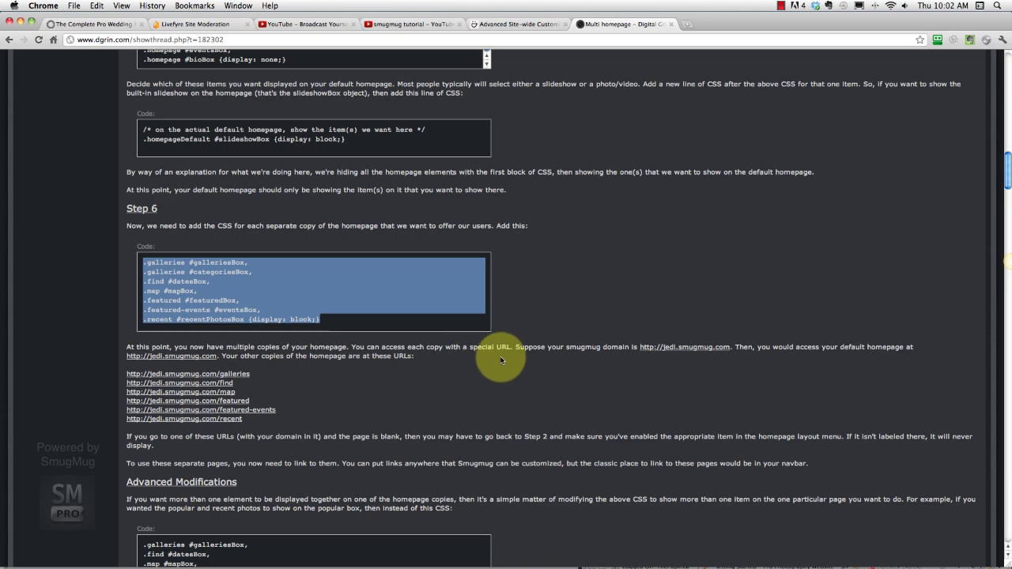
pyautogui.click(518, 24)
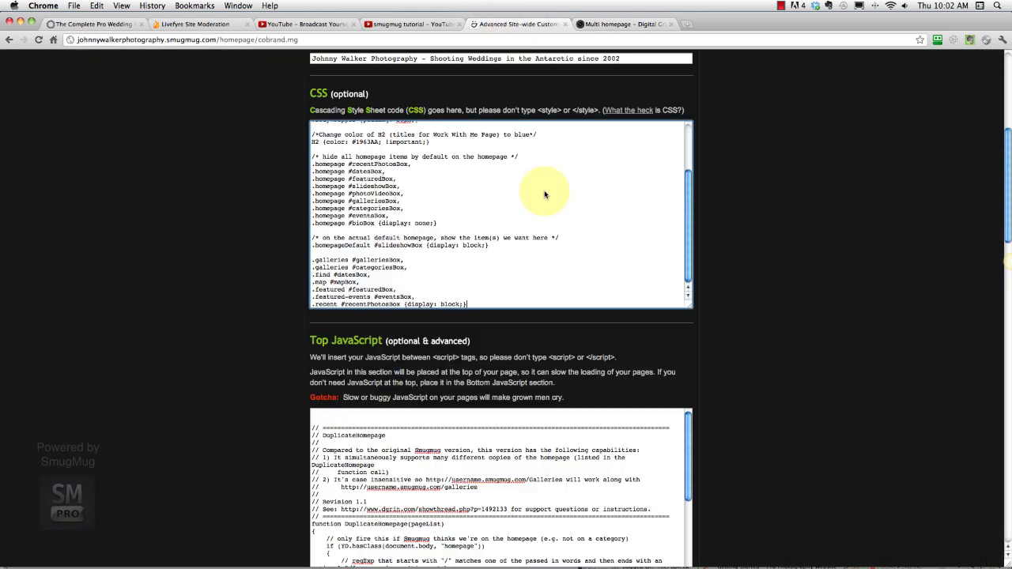
pyautogui.scroll(-15, 752, 424)
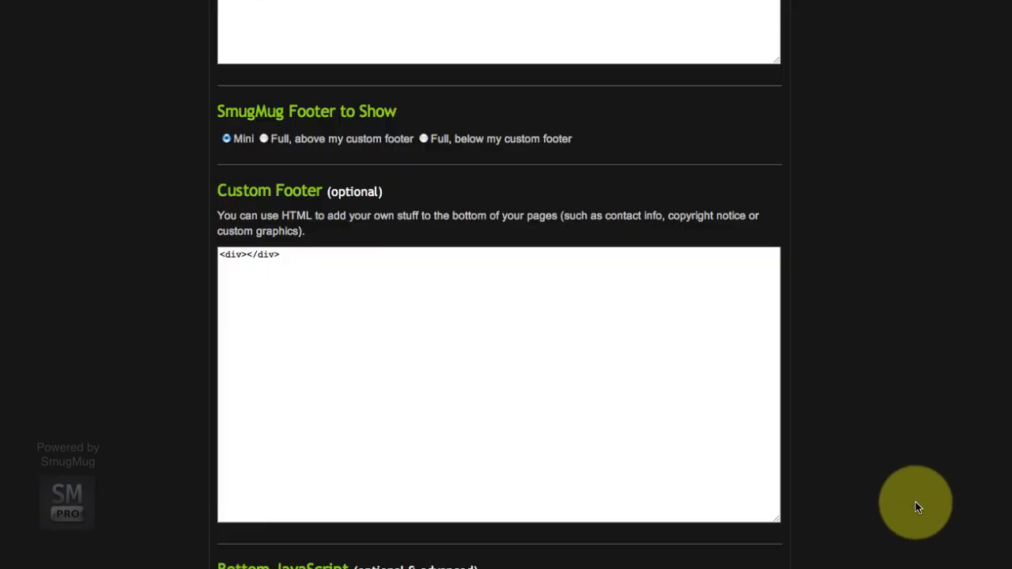
pyautogui.scroll(-6, 915, 507)
pyautogui.click(242, 488)
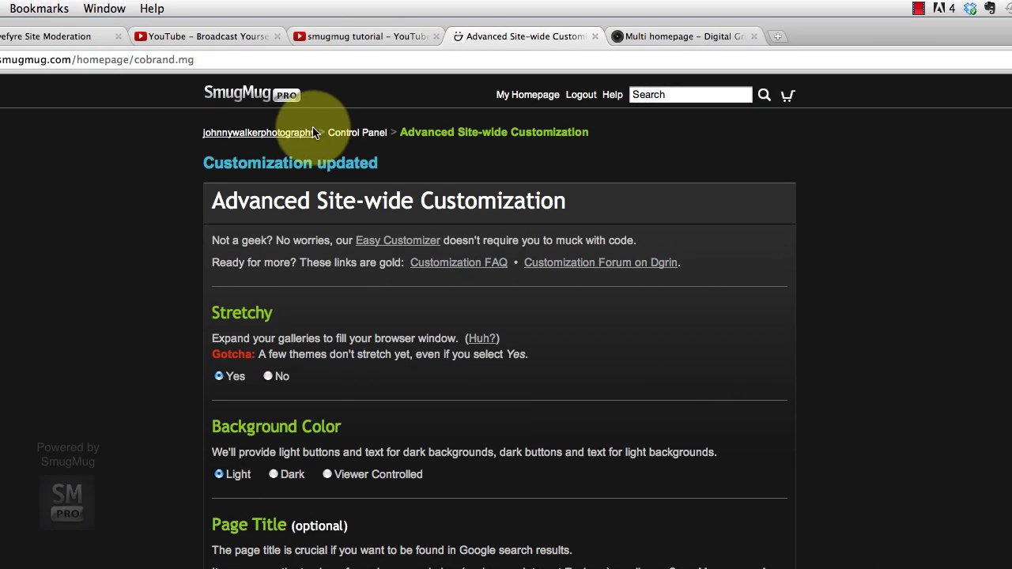
# Step: Open the site's /galleries page and switch its display to categories
pyautogui.click(250, 136)
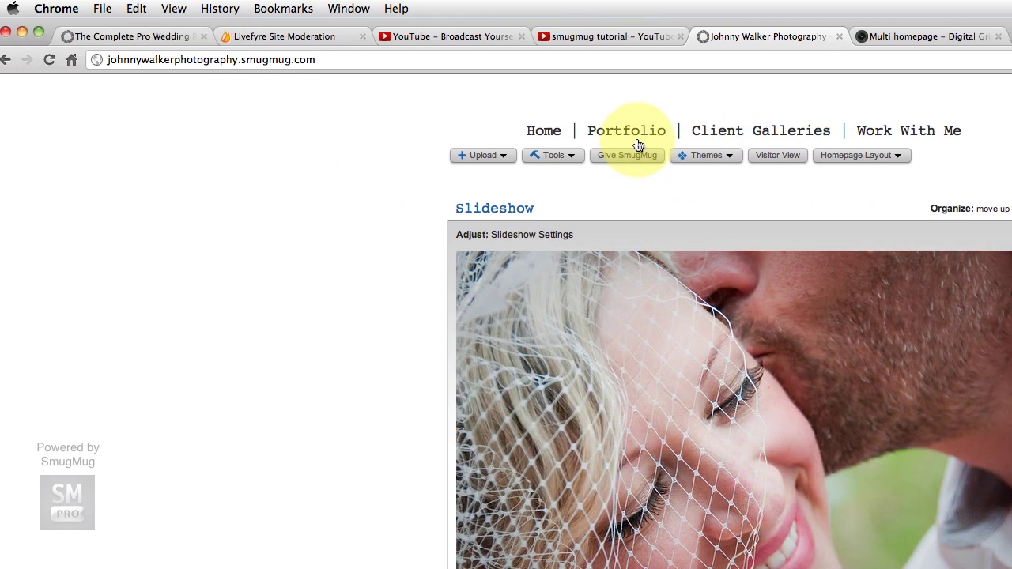
pyautogui.click(204, 59)
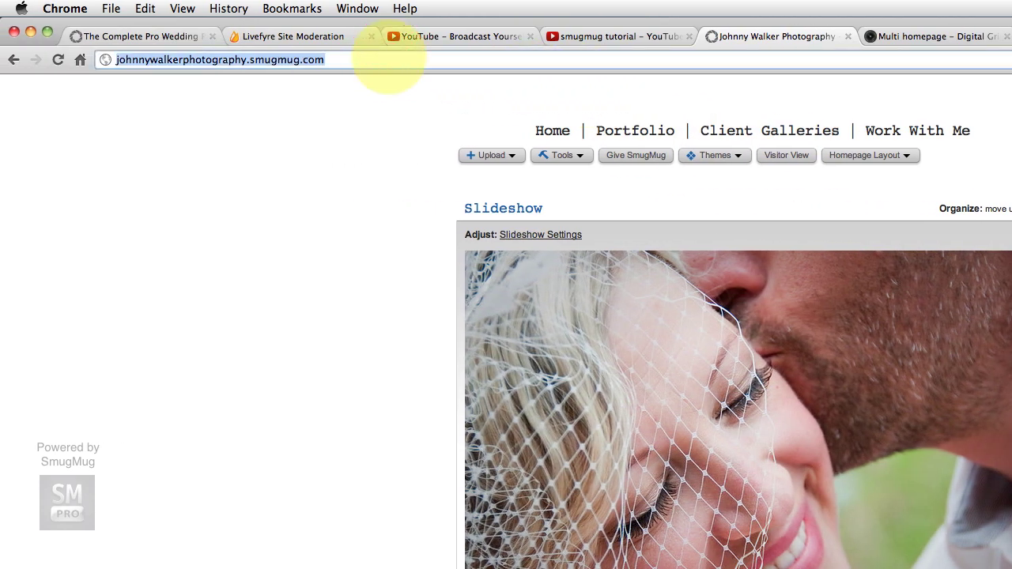
pyautogui.write('/galleries')
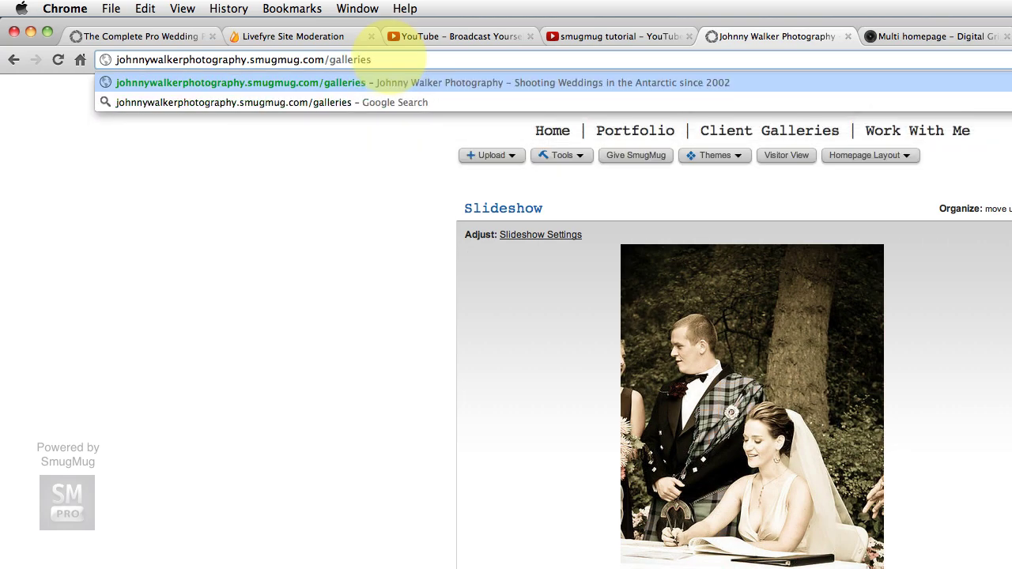
pyautogui.press('Return')
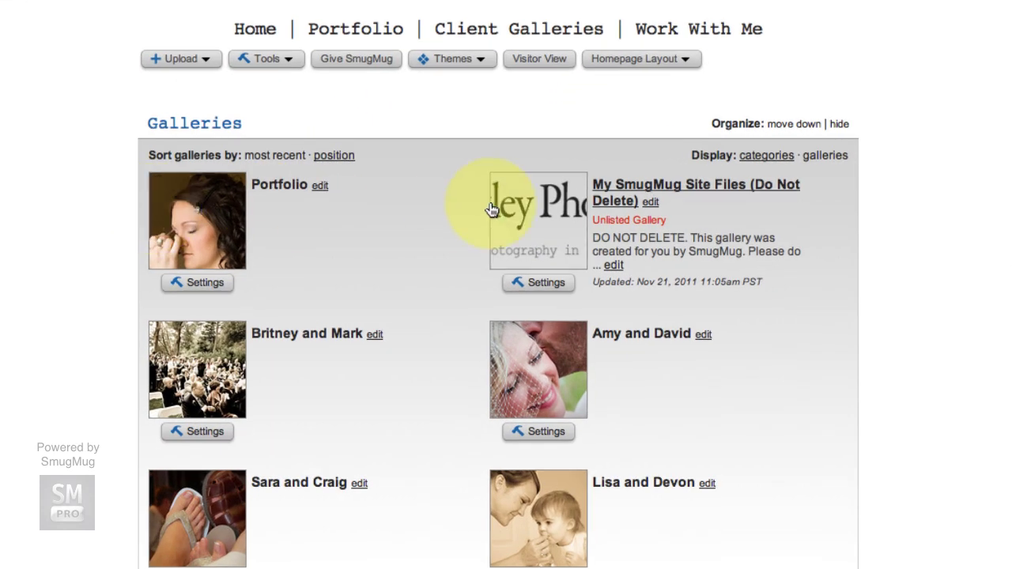
pyautogui.click(763, 156)
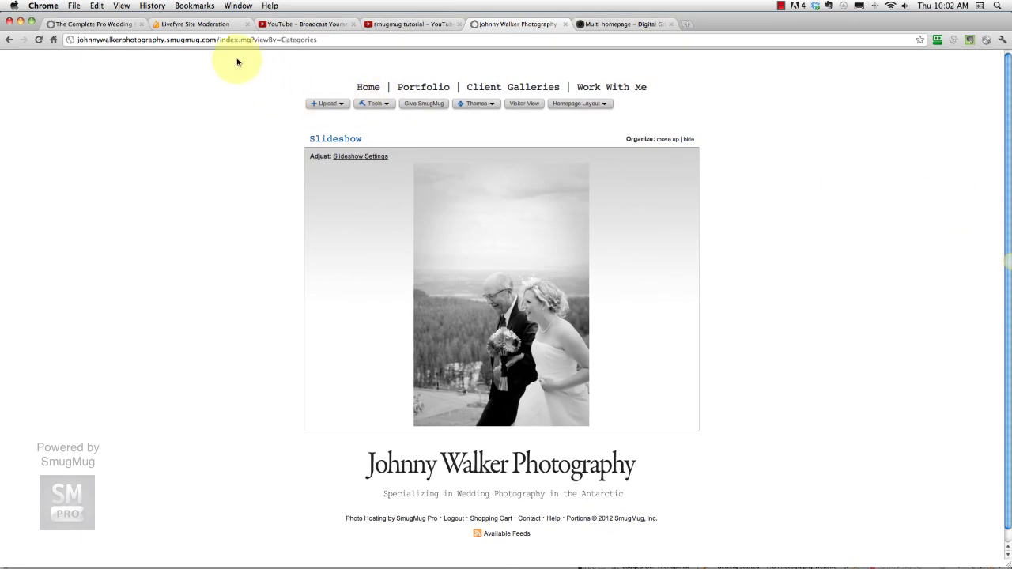
# Step: Reload /galleries to confirm it now shows Gallery Categories
pyautogui.click(218, 40)
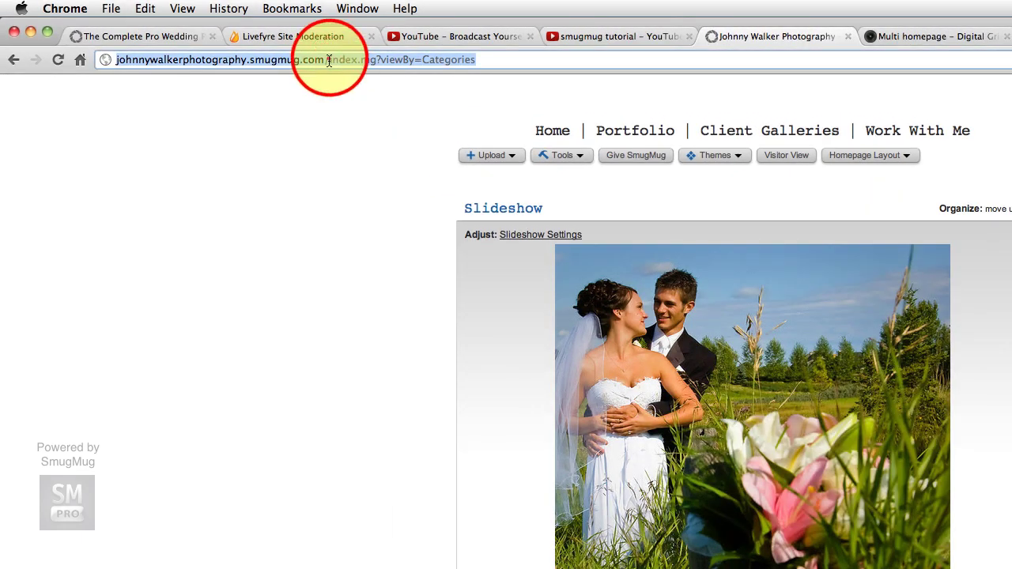
pyautogui.click(329, 60)
pyautogui.moveTo(331, 61); pyautogui.dragTo(628, 61)
pyautogui.write('galleries')
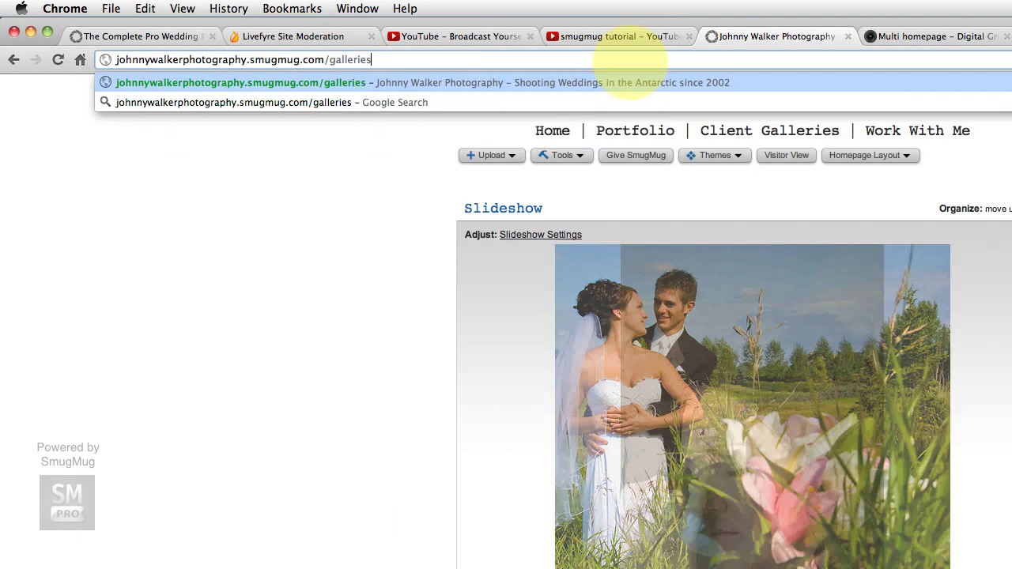
pyautogui.press('Return')
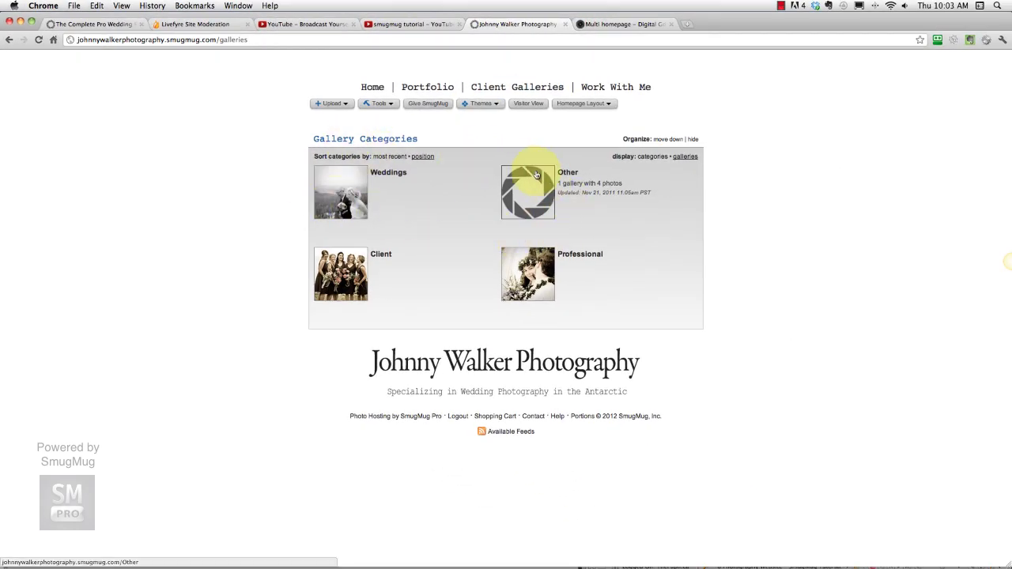
pyautogui.click(528, 104)
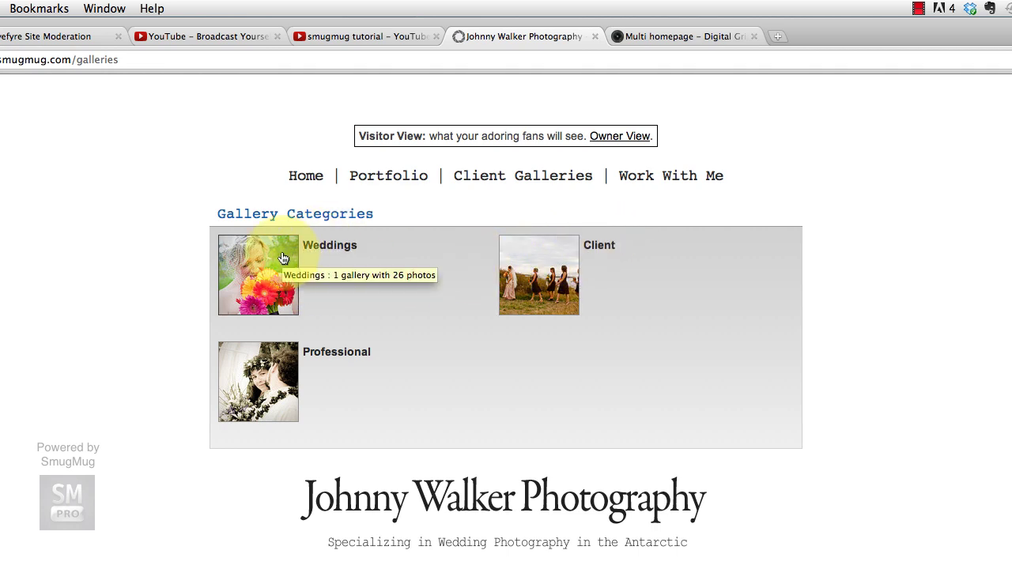
pyautogui.click(261, 370)
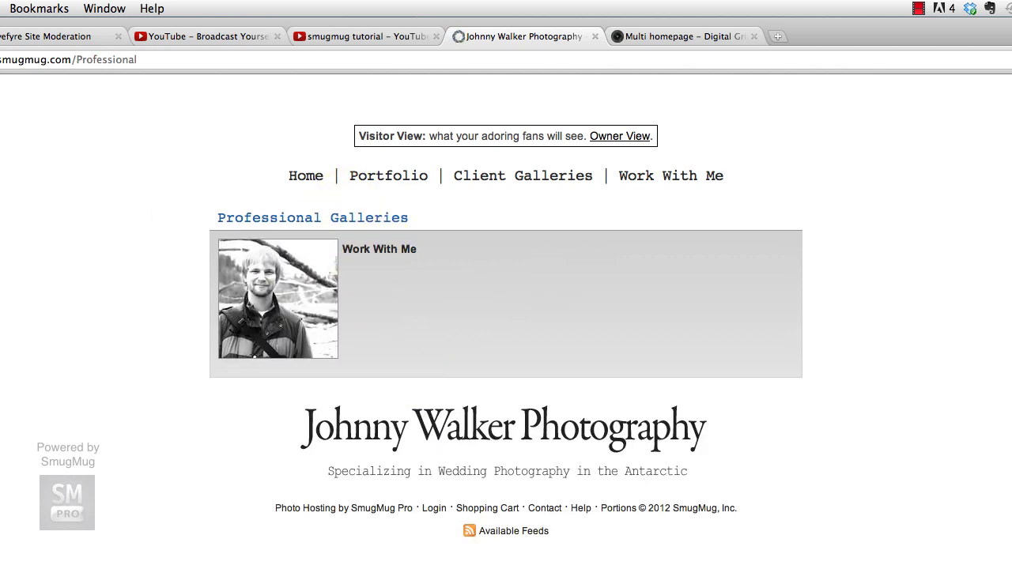
pyautogui.press('super+bracketleft')
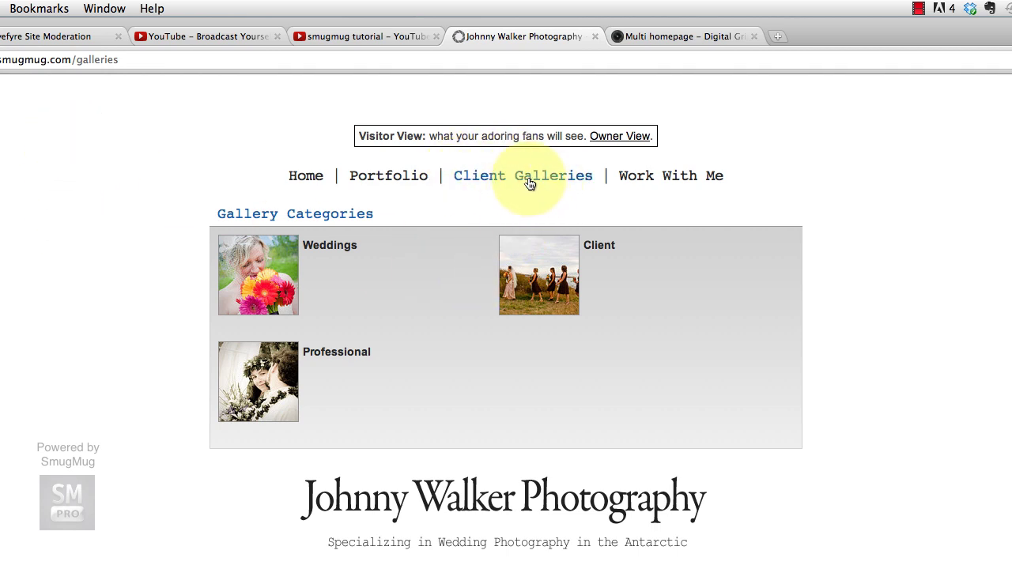
pyautogui.click(528, 307)
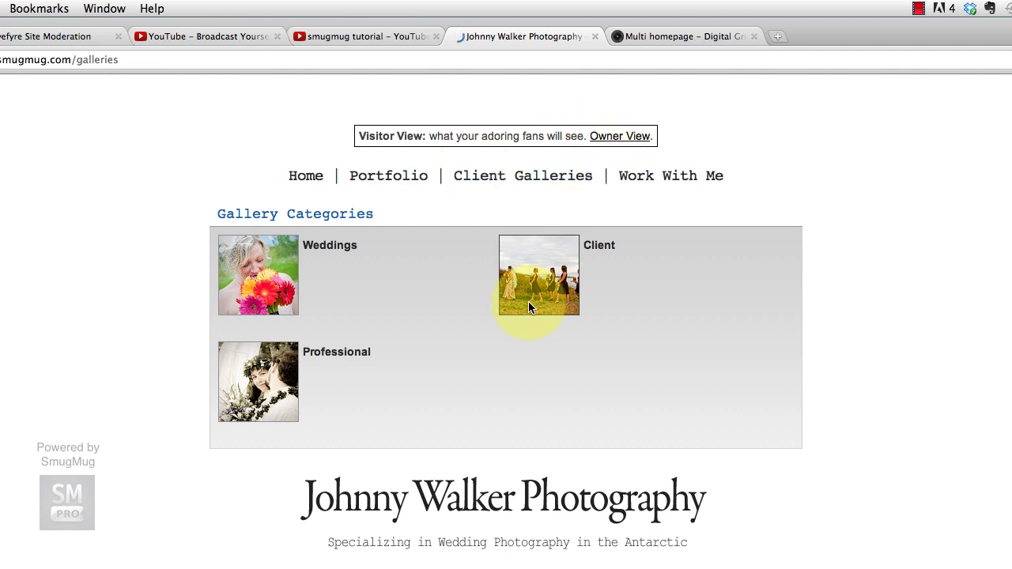
pyautogui.click(317, 158)
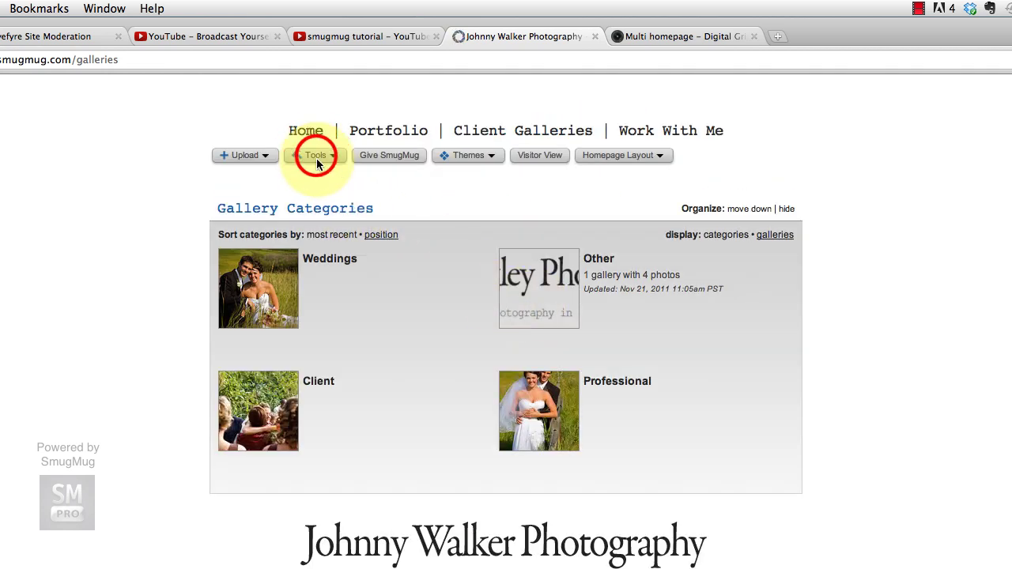
# Step: In the Navigation Bar Builder, rename the third link to Galleries and point its URL to /galleries
pyautogui.click(333, 200)
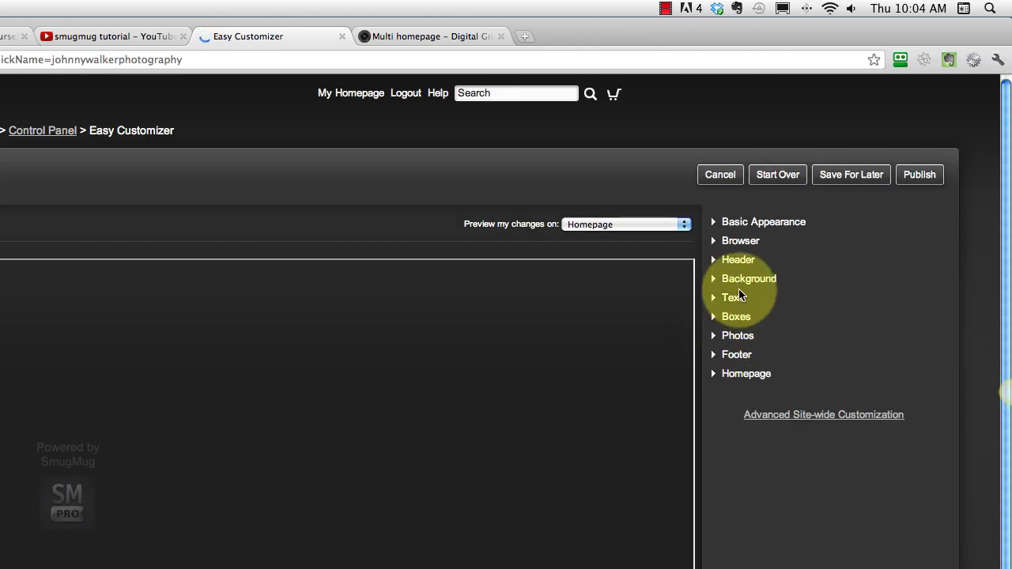
pyautogui.click(712, 261)
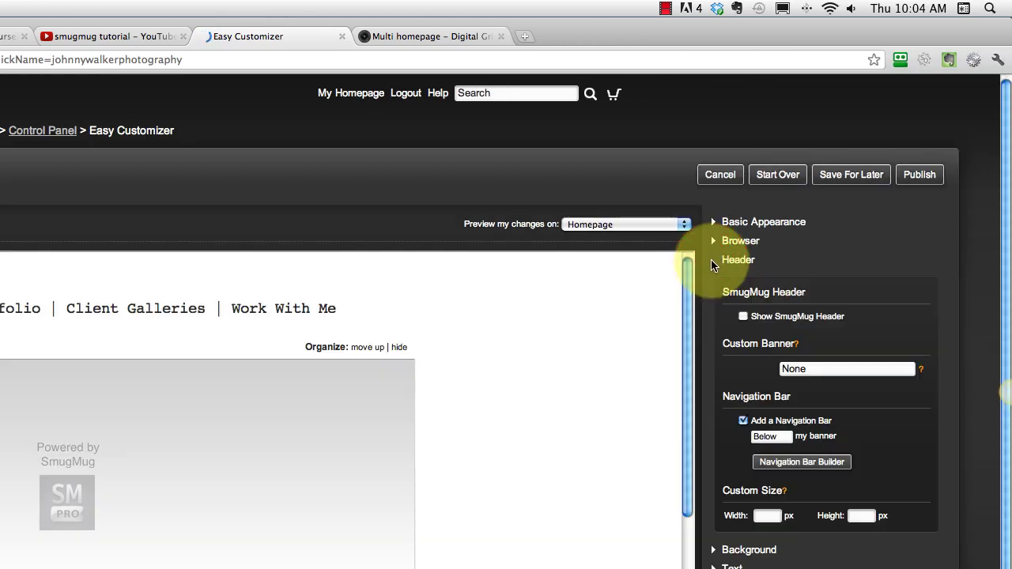
pyautogui.click(802, 462)
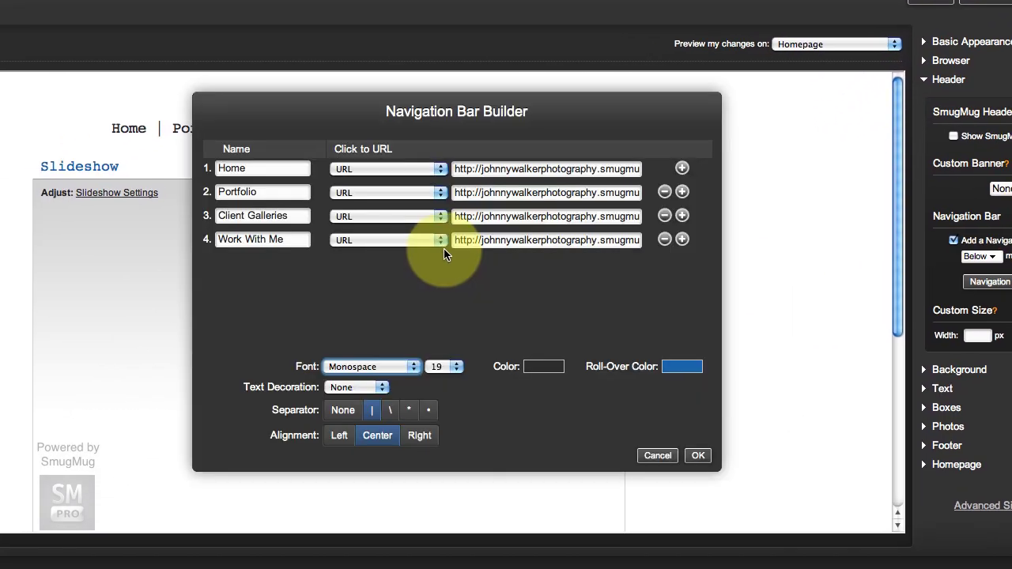
pyautogui.doubleClick(233, 216)
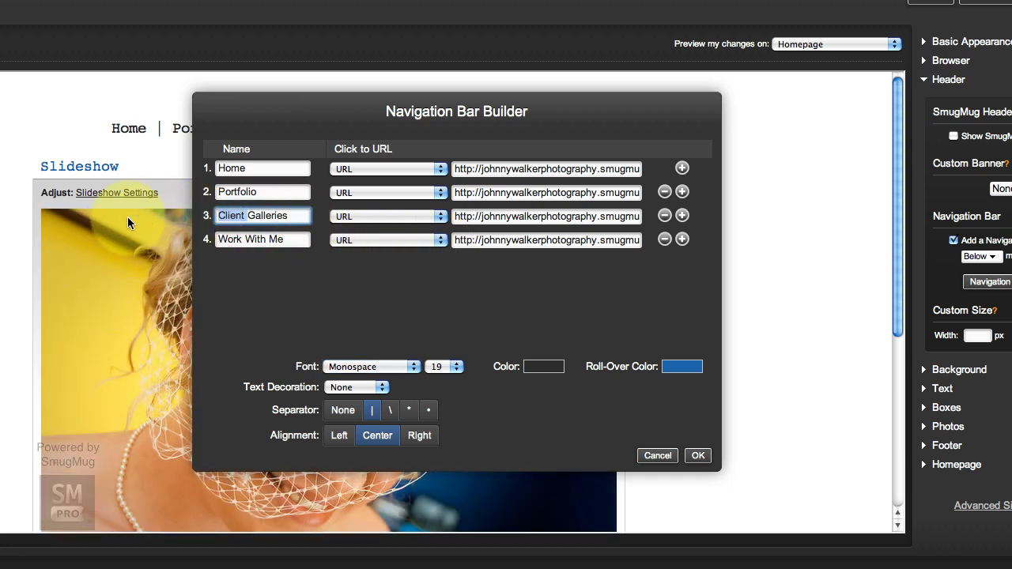
pyautogui.click(403, 218)
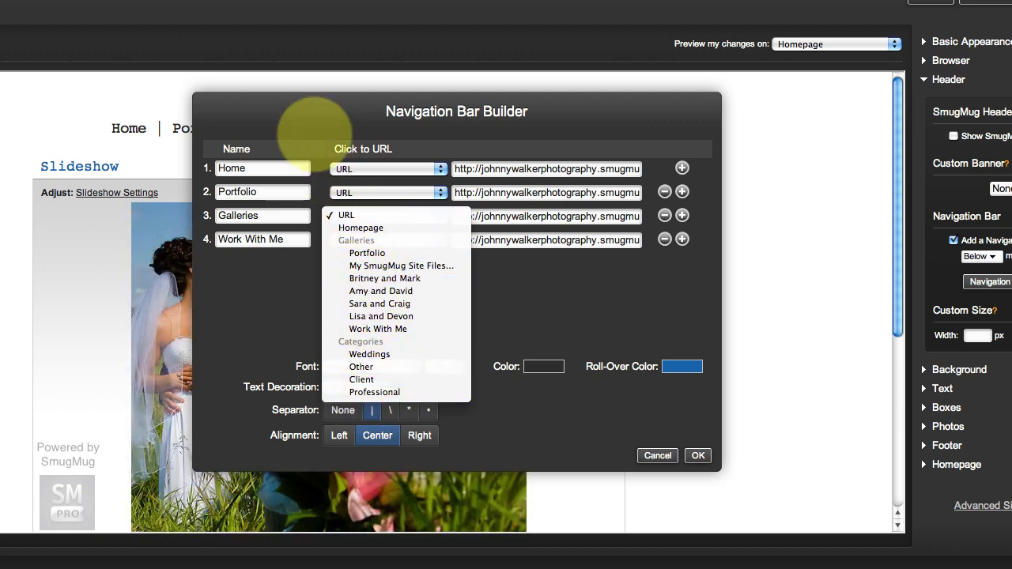
pyautogui.click(451, 71)
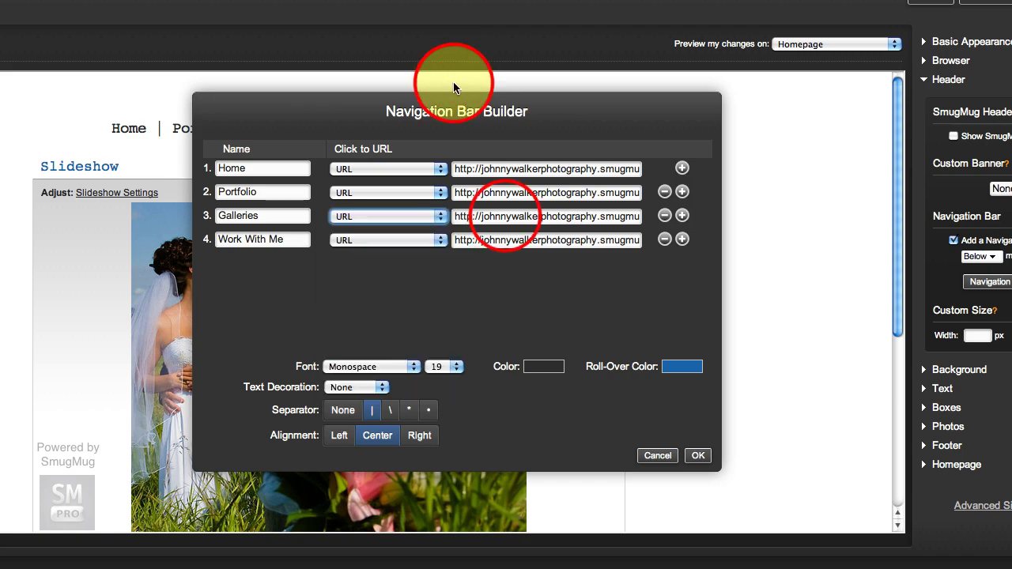
pyautogui.moveTo(514, 218); pyautogui.dragTo(647, 219)
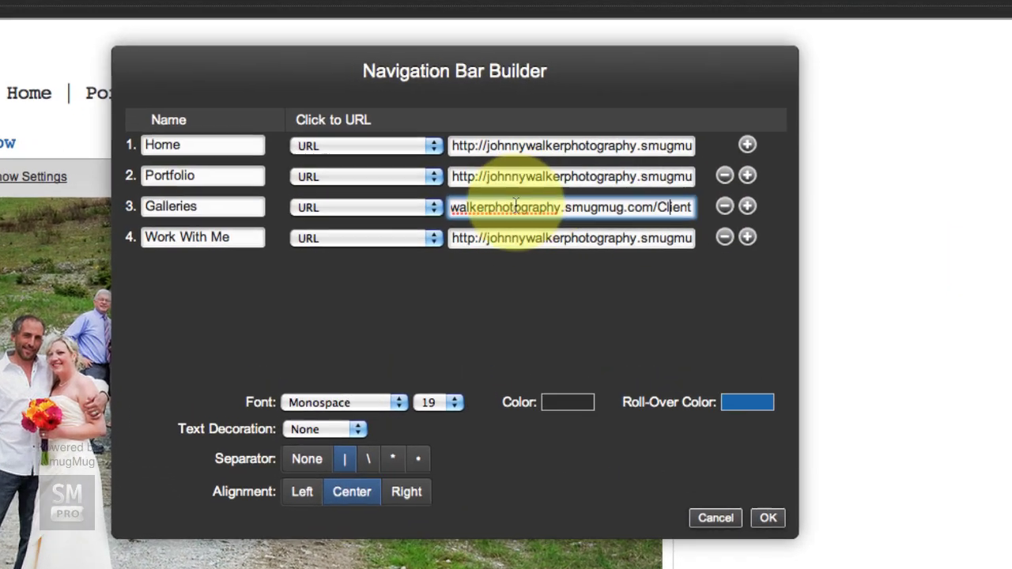
pyautogui.click(611, 217)
pyautogui.doubleClick(680, 204)
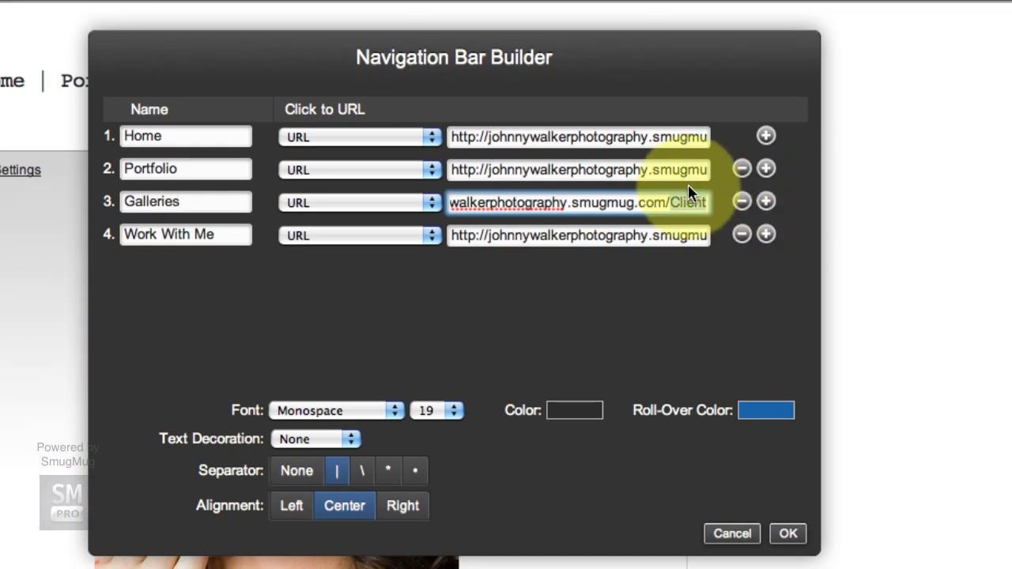
pyautogui.write('galler')
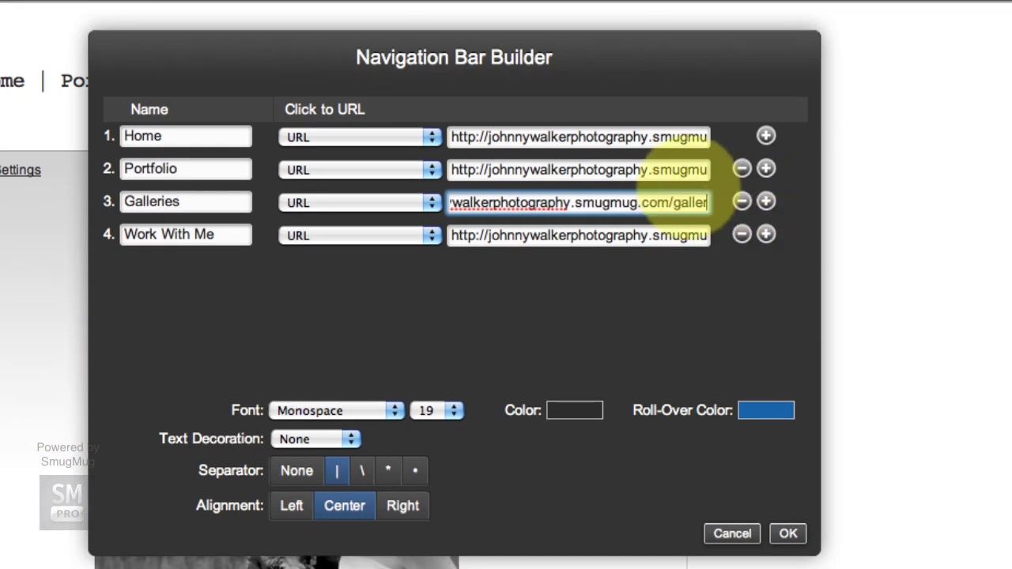
pyautogui.write('ies')
# Step: Apply the navigation changes and publish the customization, confirming the overwrite
pyautogui.click(788, 533)
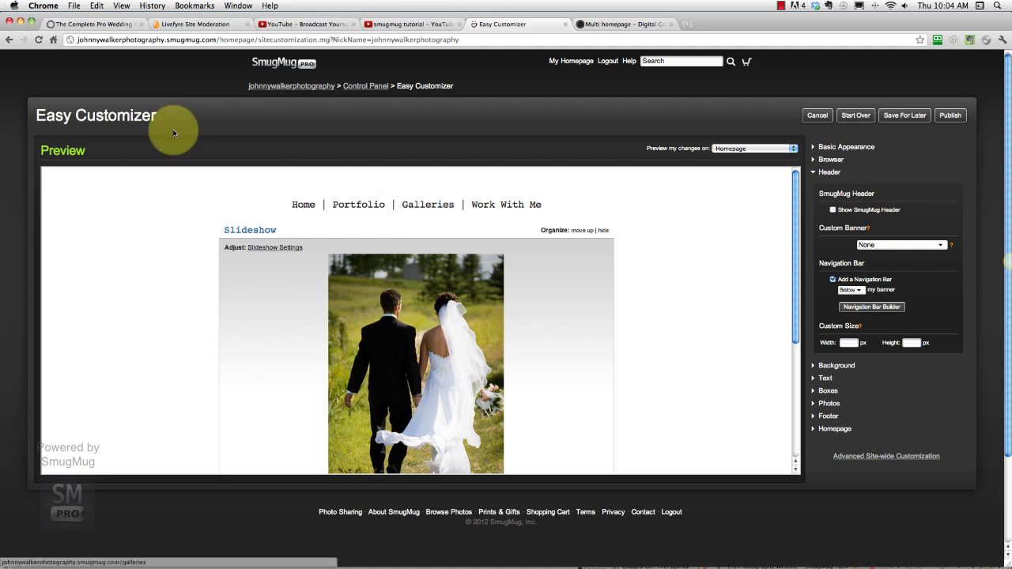
pyautogui.click(957, 116)
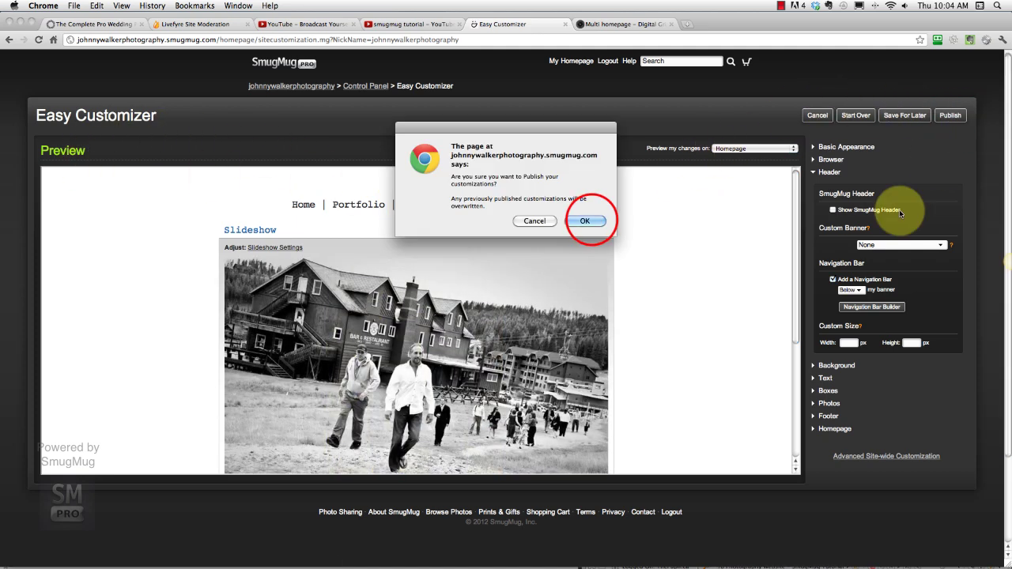
pyautogui.click(592, 219)
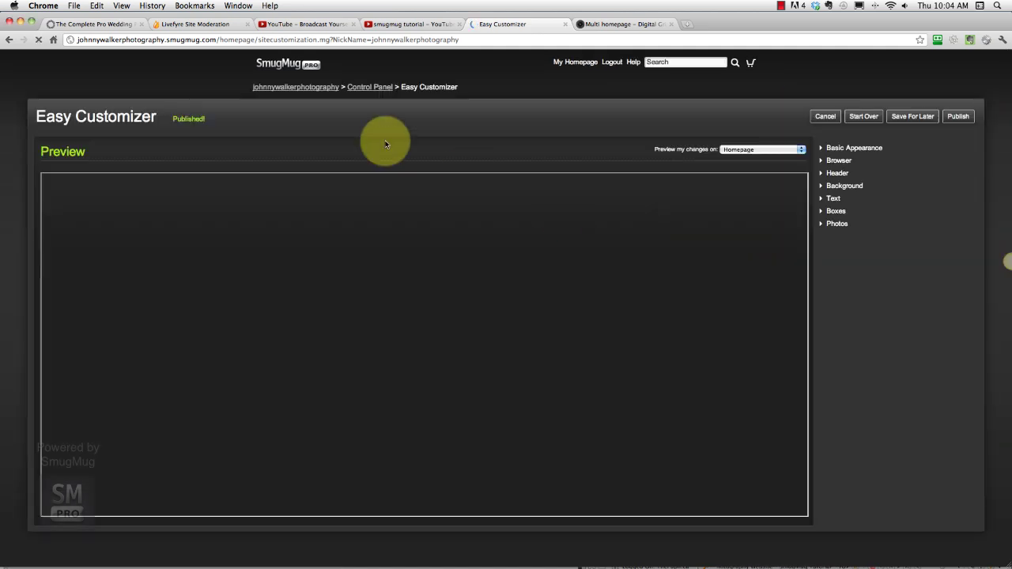
# Step: From the homepage, follow the Galleries link and view the /galleries page in Visitor View
pyautogui.click(275, 88)
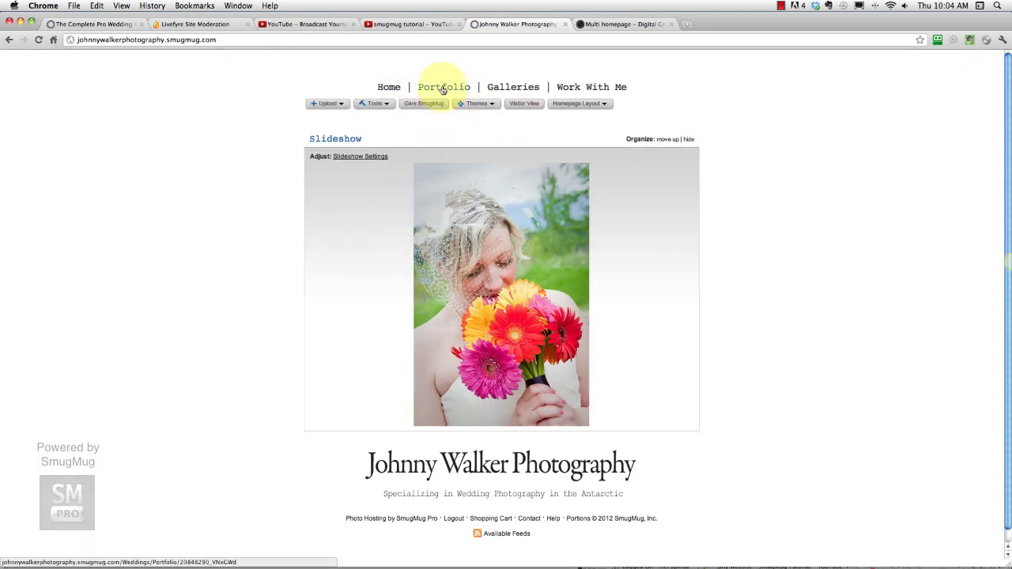
pyautogui.click(523, 88)
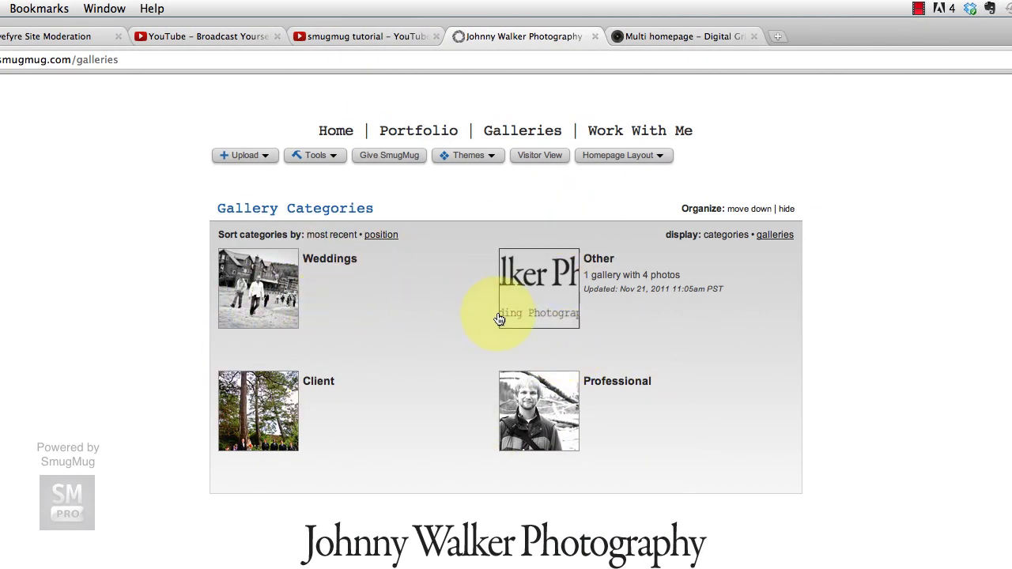
pyautogui.click(537, 159)
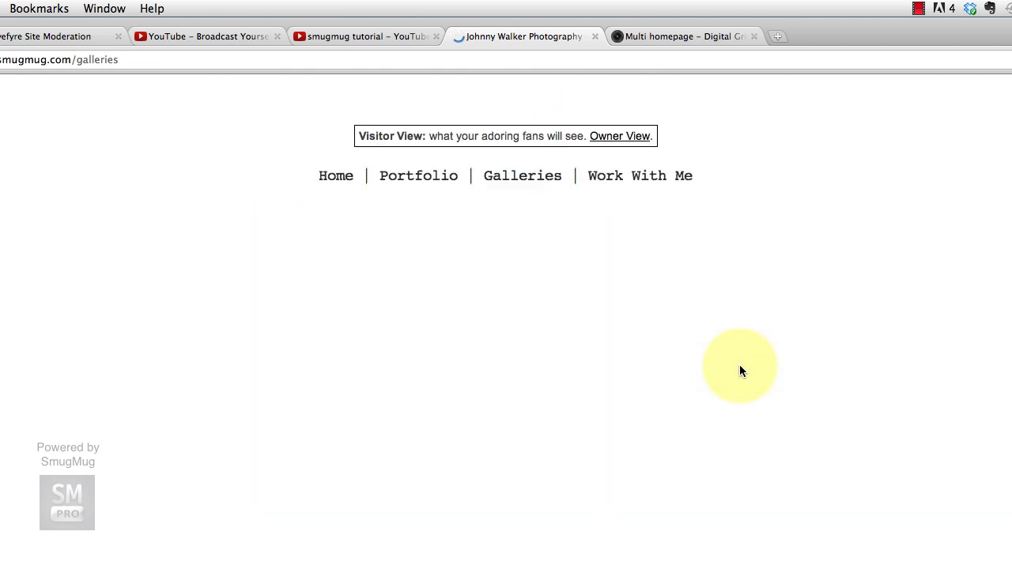